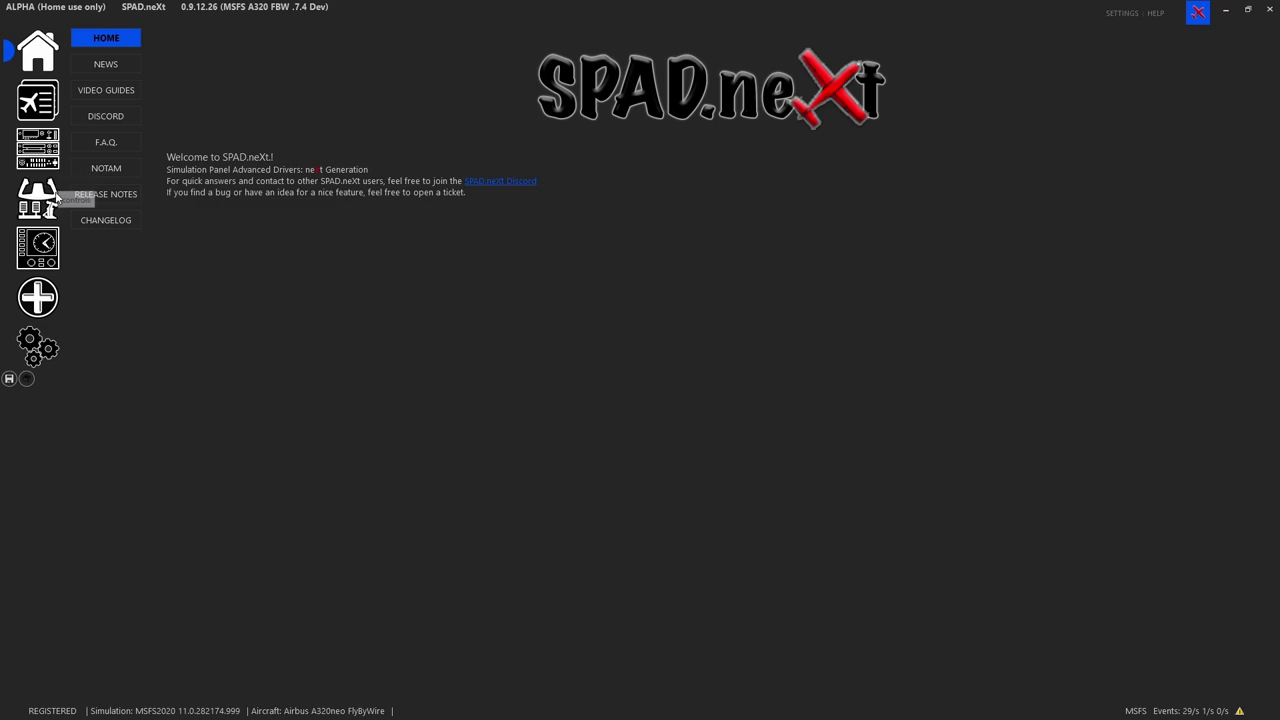
# Open the joystick device list and bring up the Bravo TQ configuration after viewing Bravo Switches.
pyautogui.click(45, 203)
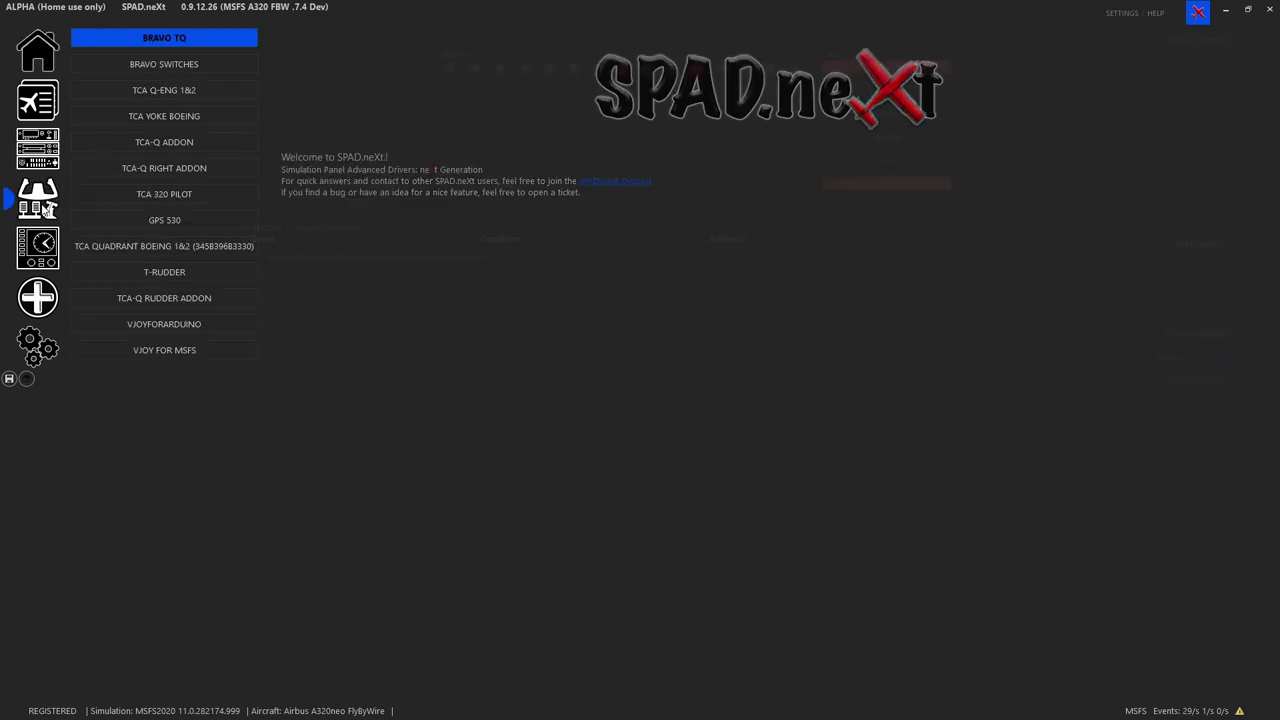
pyautogui.click(207, 63)
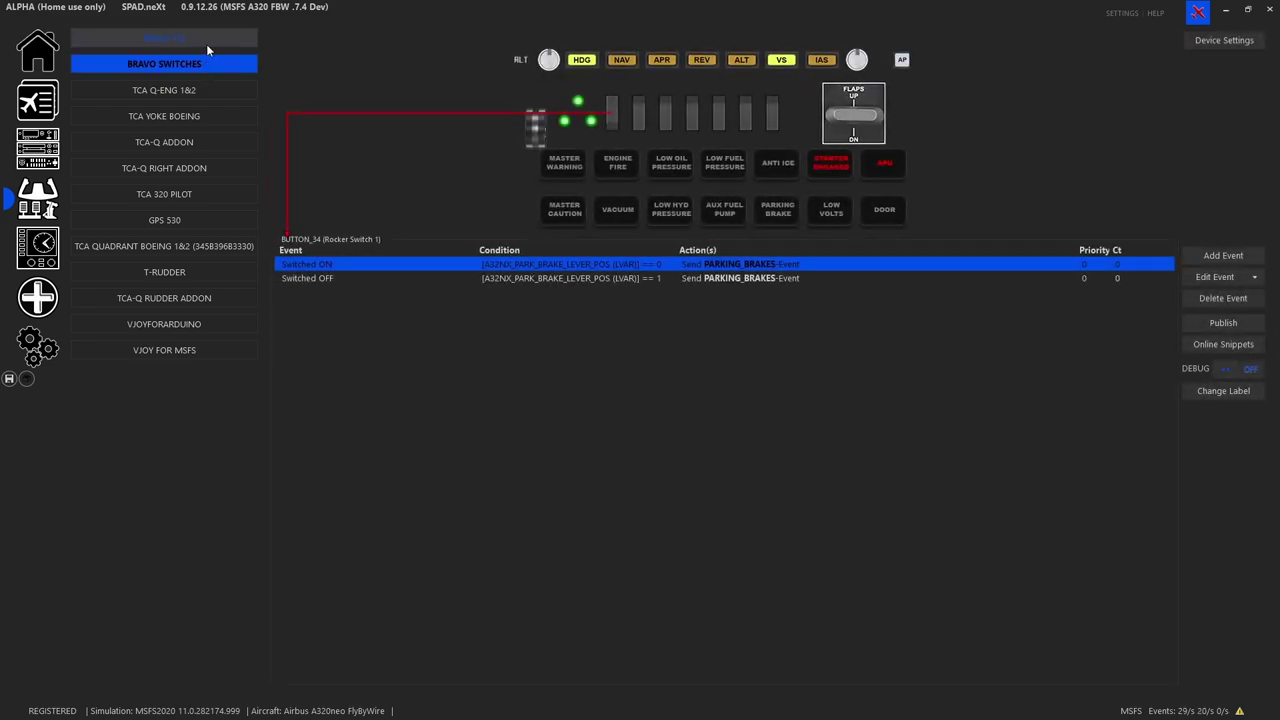
pyautogui.click(206, 44)
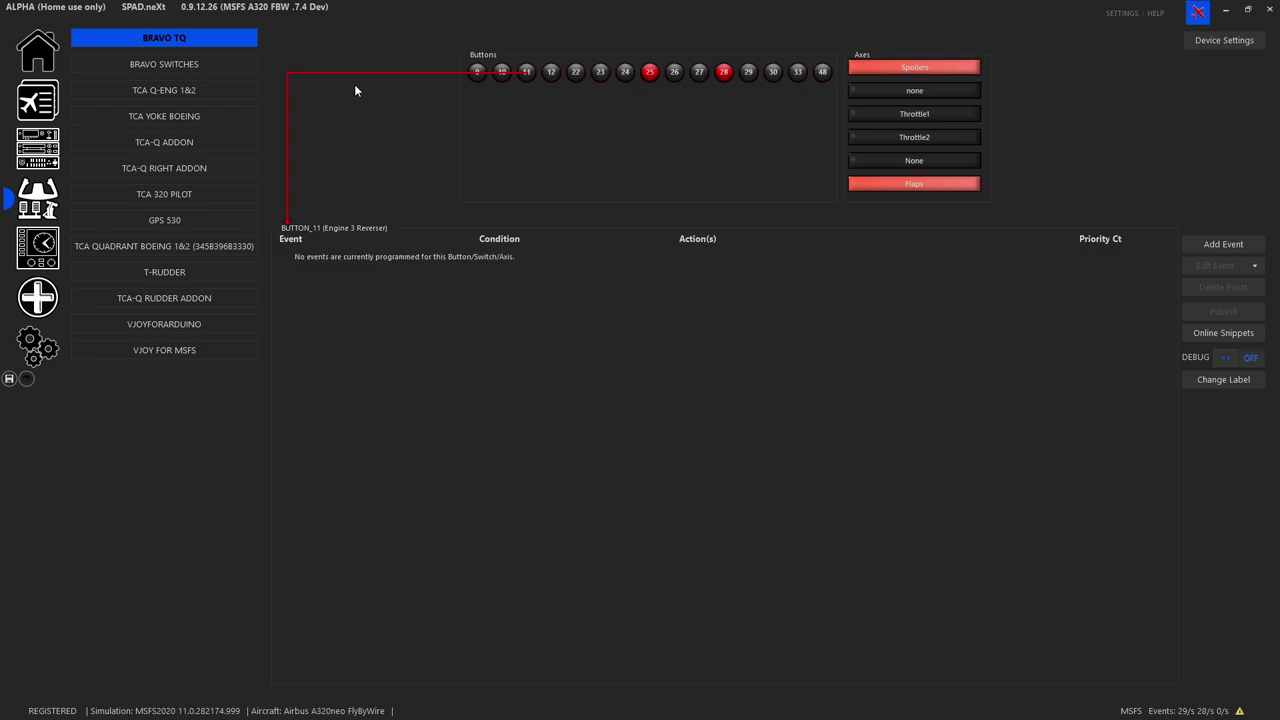
# Examine the events assigned to the Bravo TQ's reverser, trim, speedbrake and Engine 1 detent buttons, up to button 25.
pyautogui.click(479, 87)
pyautogui.click(525, 85)
pyautogui.click(549, 80)
pyautogui.click(600, 74)
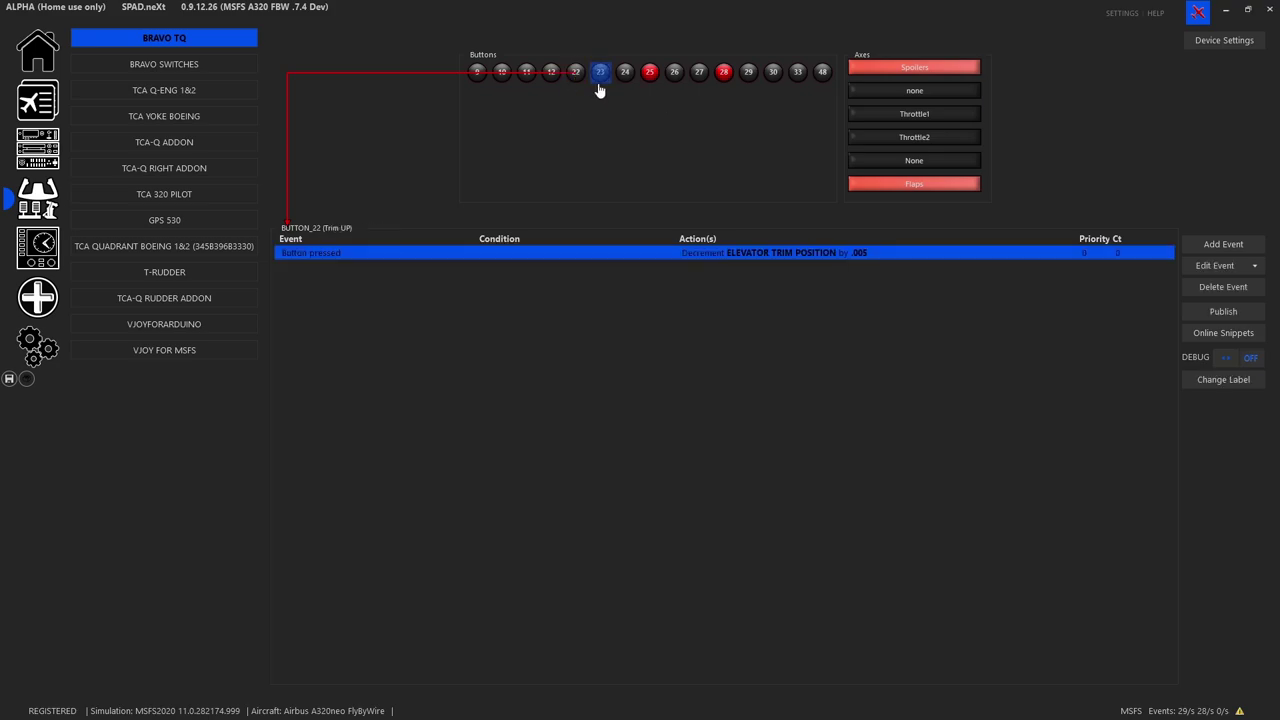
pyautogui.click(600, 74)
pyautogui.click(598, 78)
pyautogui.click(603, 75)
pyautogui.click(623, 88)
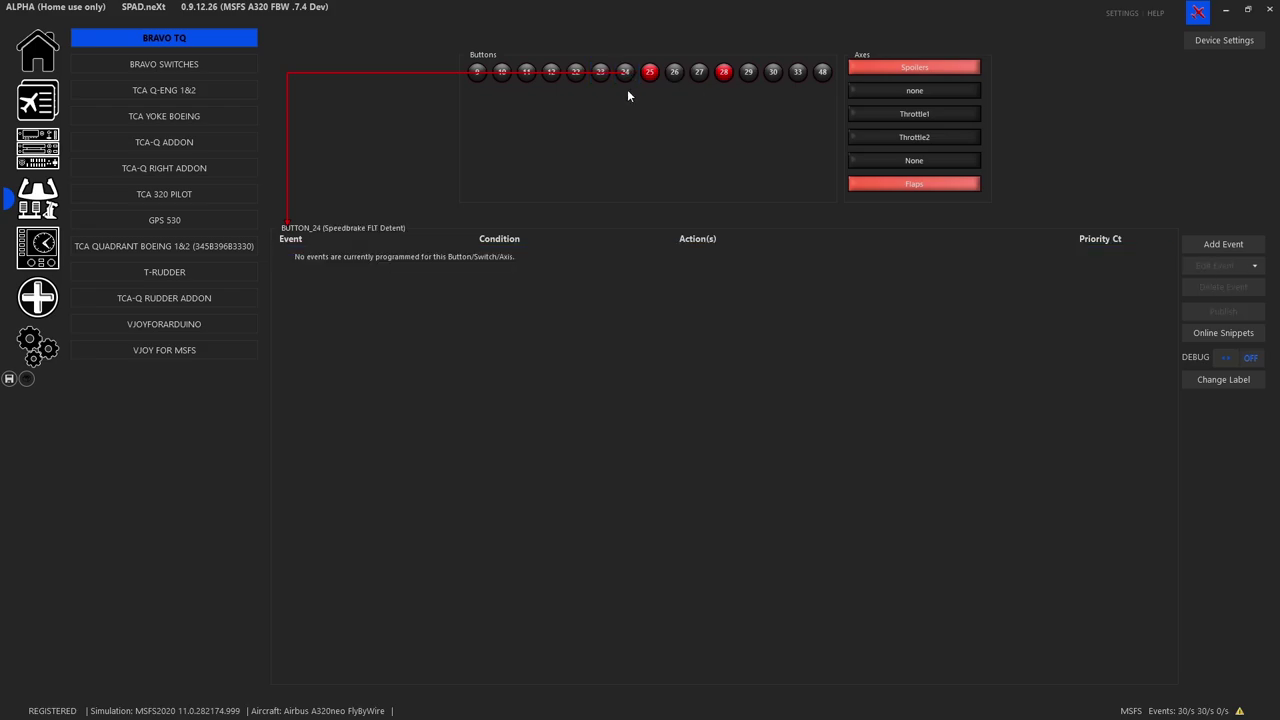
pyautogui.click(643, 88)
pyautogui.click(632, 88)
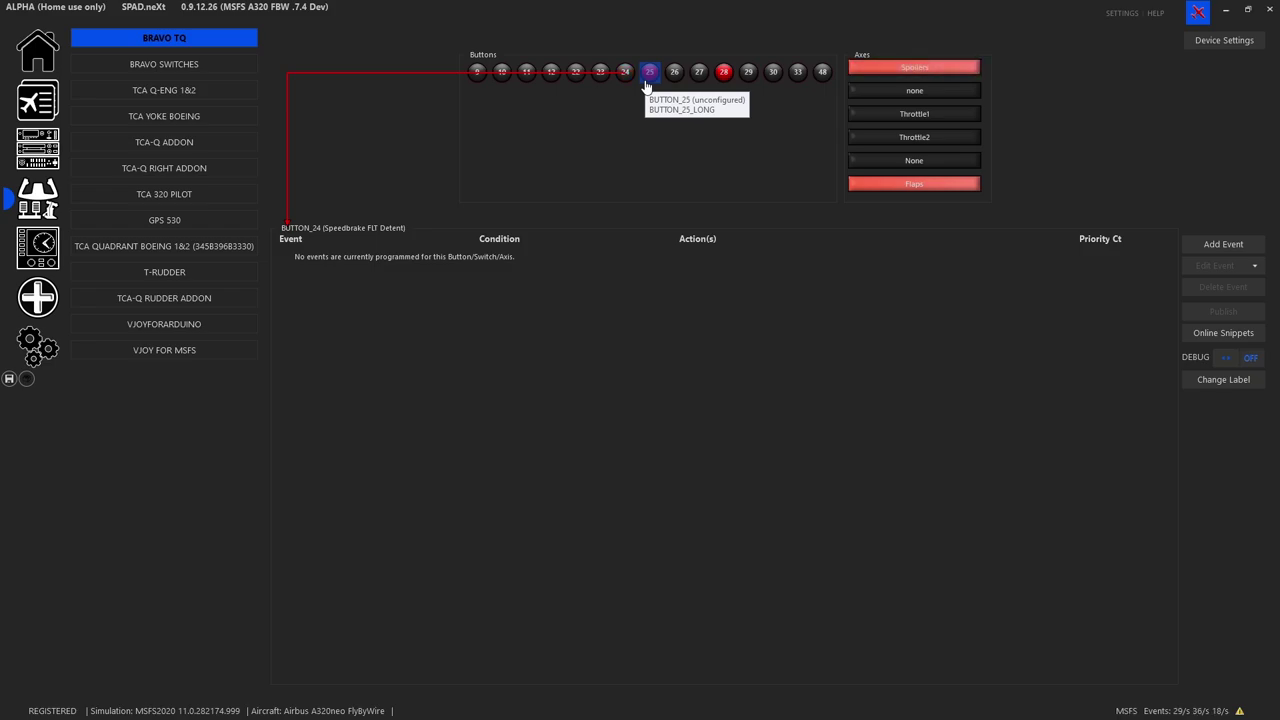
pyautogui.click(646, 87)
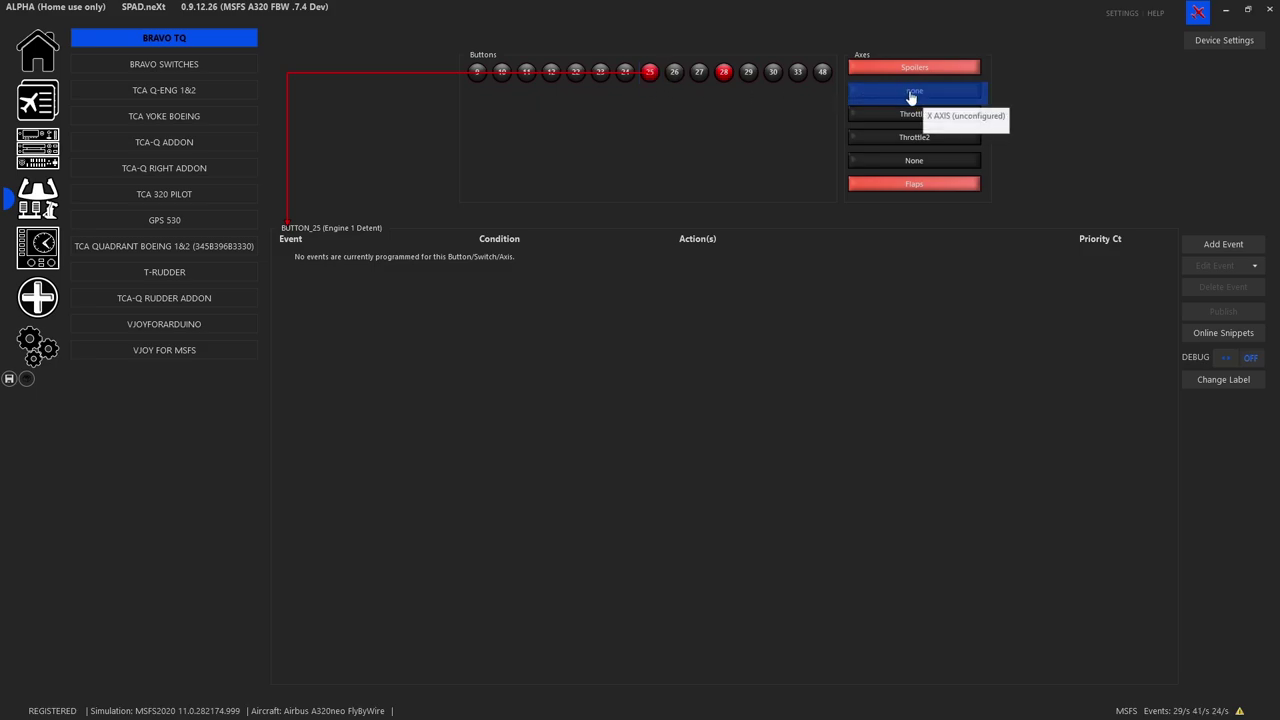
# Inspect the Switched ON and Switched OFF event definitions of button 26 (Engine 2 Detent), leaving both unmodified.
pyautogui.click(675, 80)
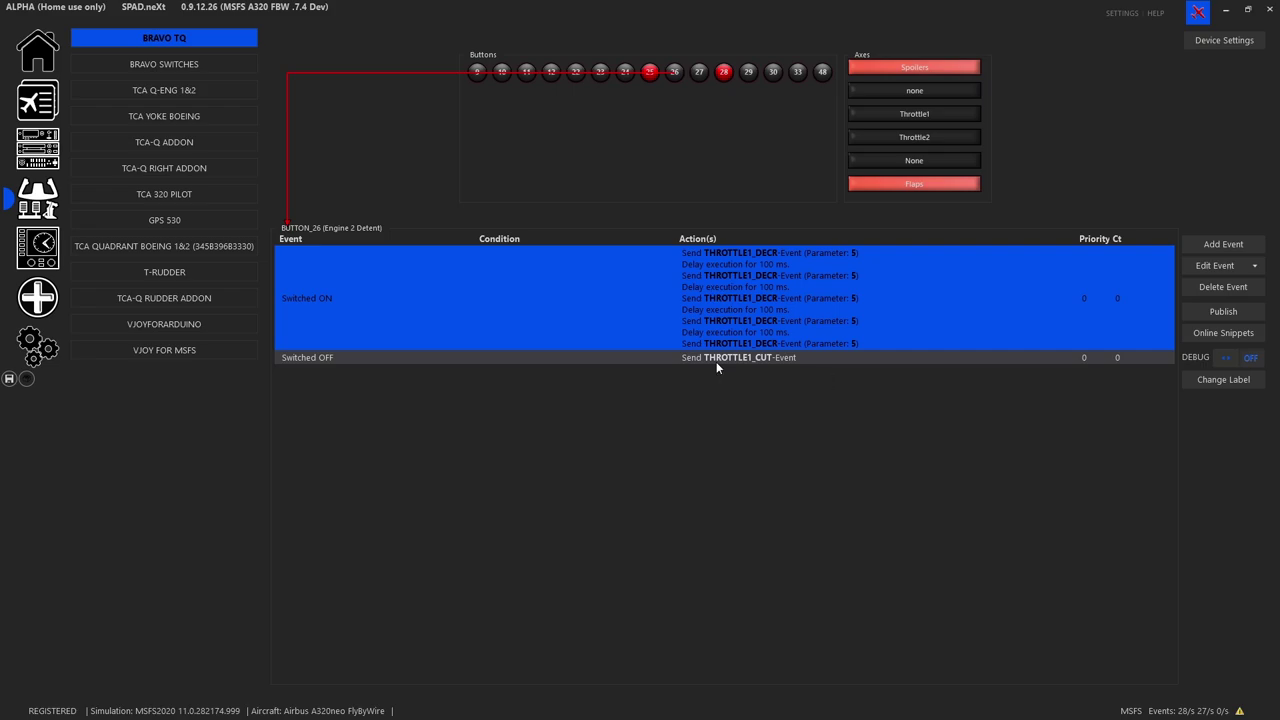
pyautogui.doubleClick(712, 319)
pyautogui.moveTo(630, 543); pyautogui.dragTo(630, 620)
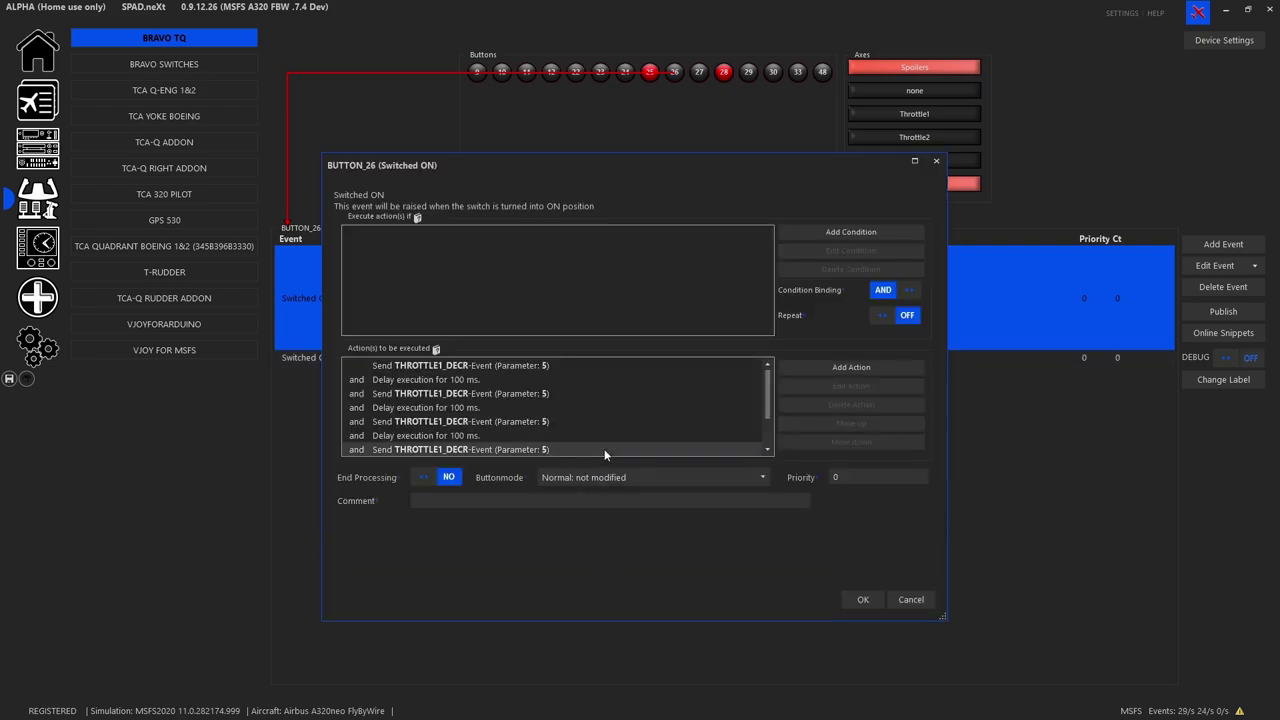
pyautogui.scroll(-2, 605, 385)
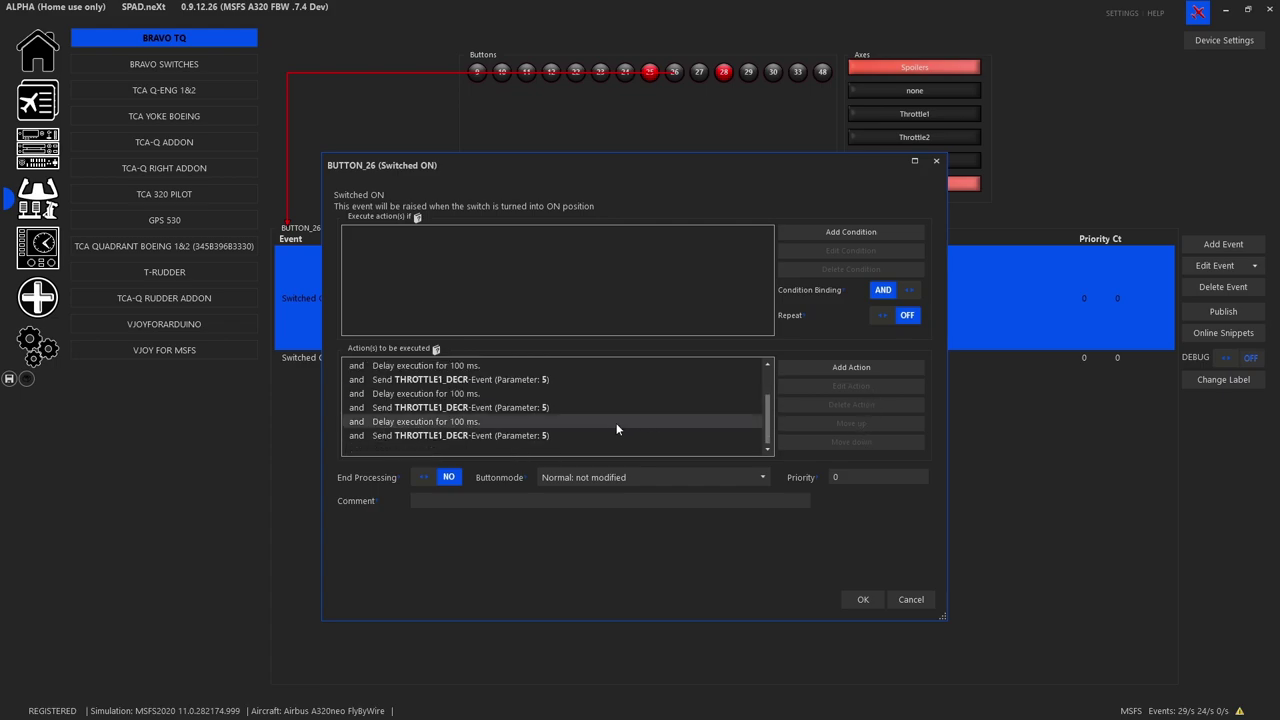
pyautogui.scroll(2, 538, 369)
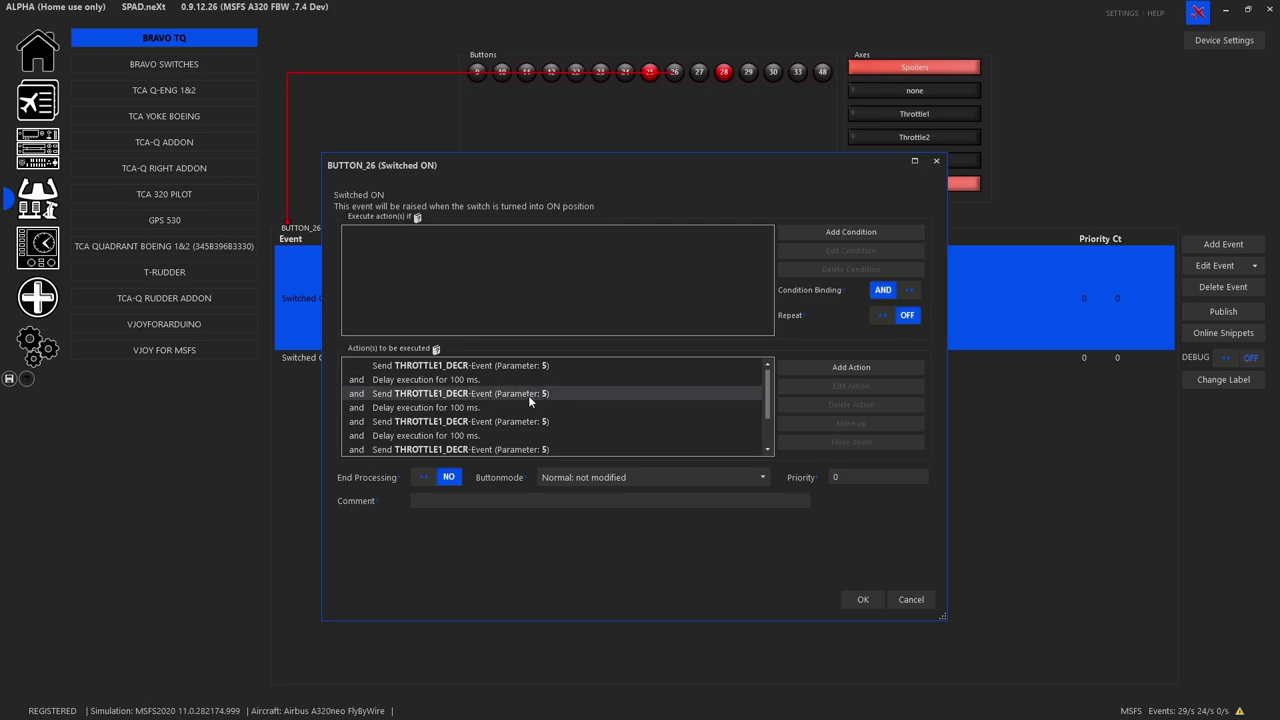
pyautogui.scroll(-2, 540, 402)
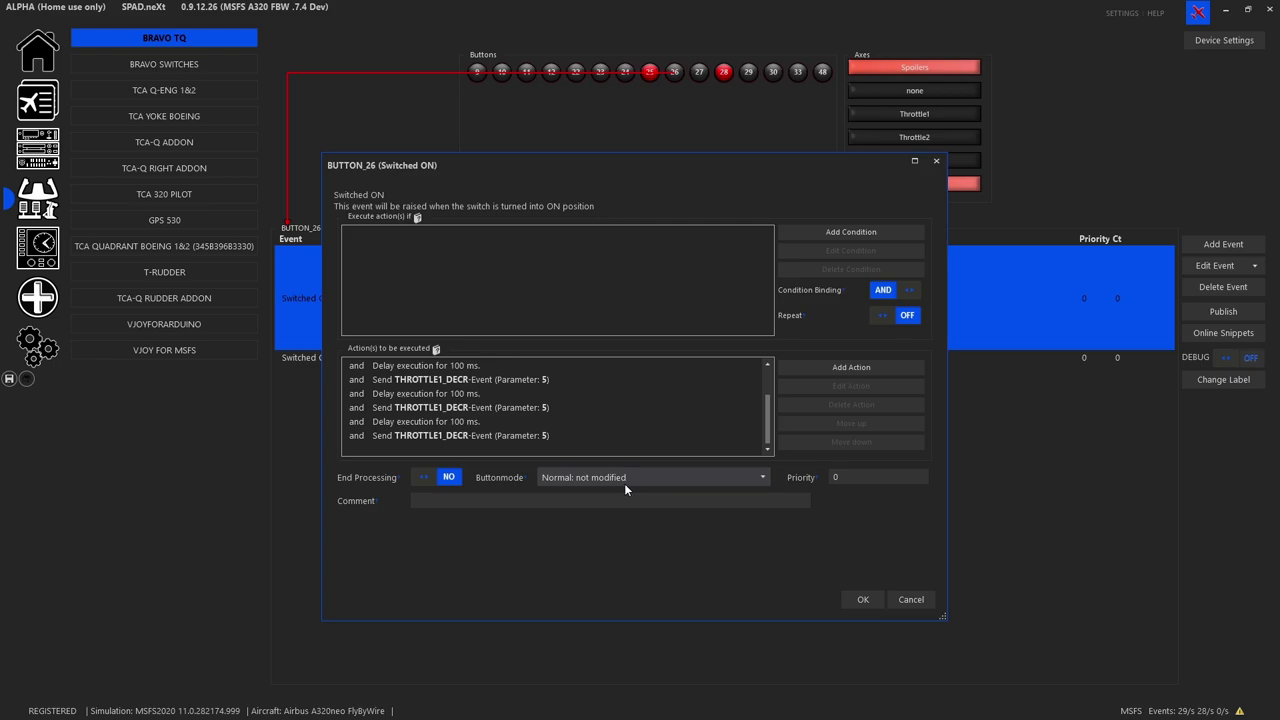
pyautogui.click(912, 600)
pyautogui.doubleClick(746, 357)
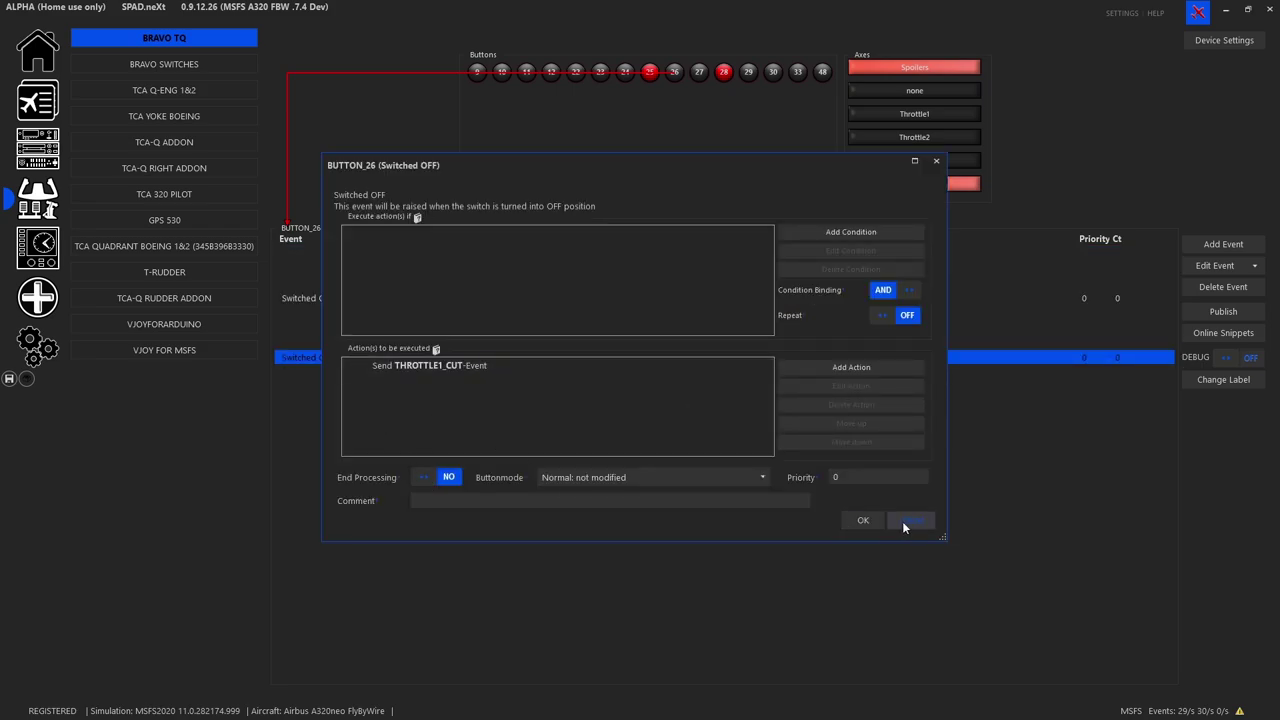
pyautogui.click(903, 520)
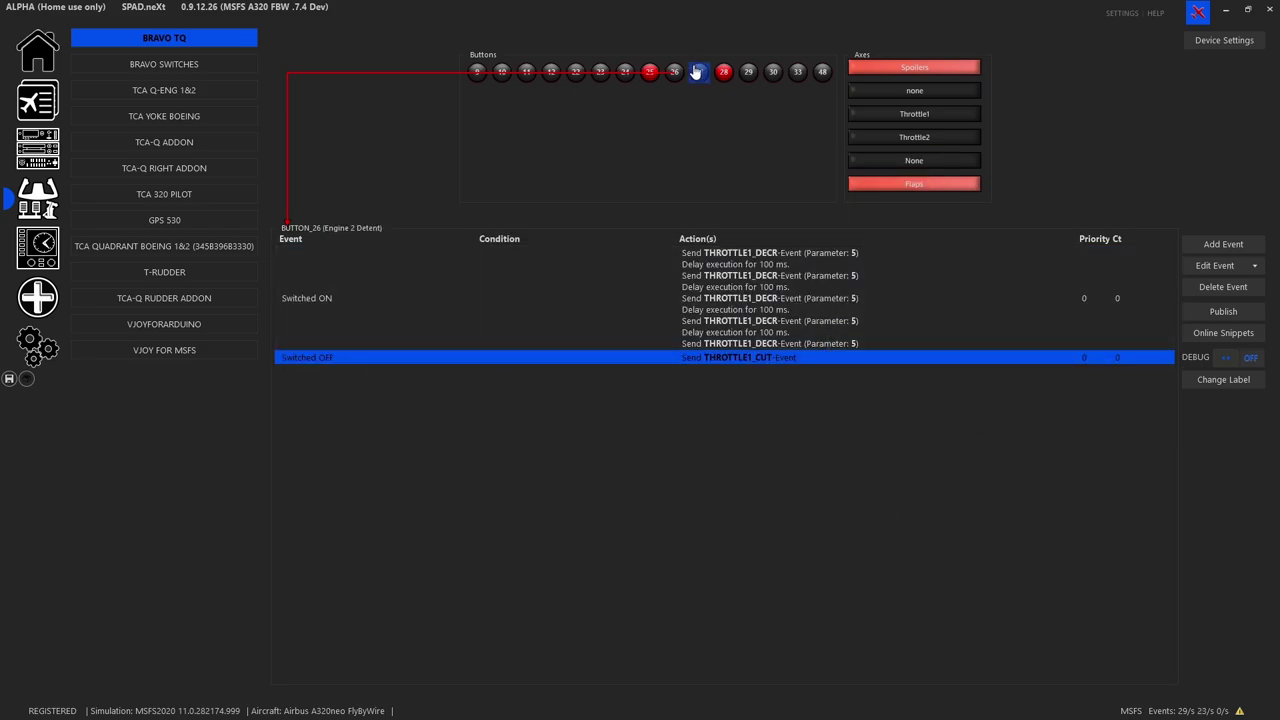
# Examine the events assigned to Bravo TQ buttons 27, 28, 29, 30, 33 and 48.
pyautogui.click(699, 73)
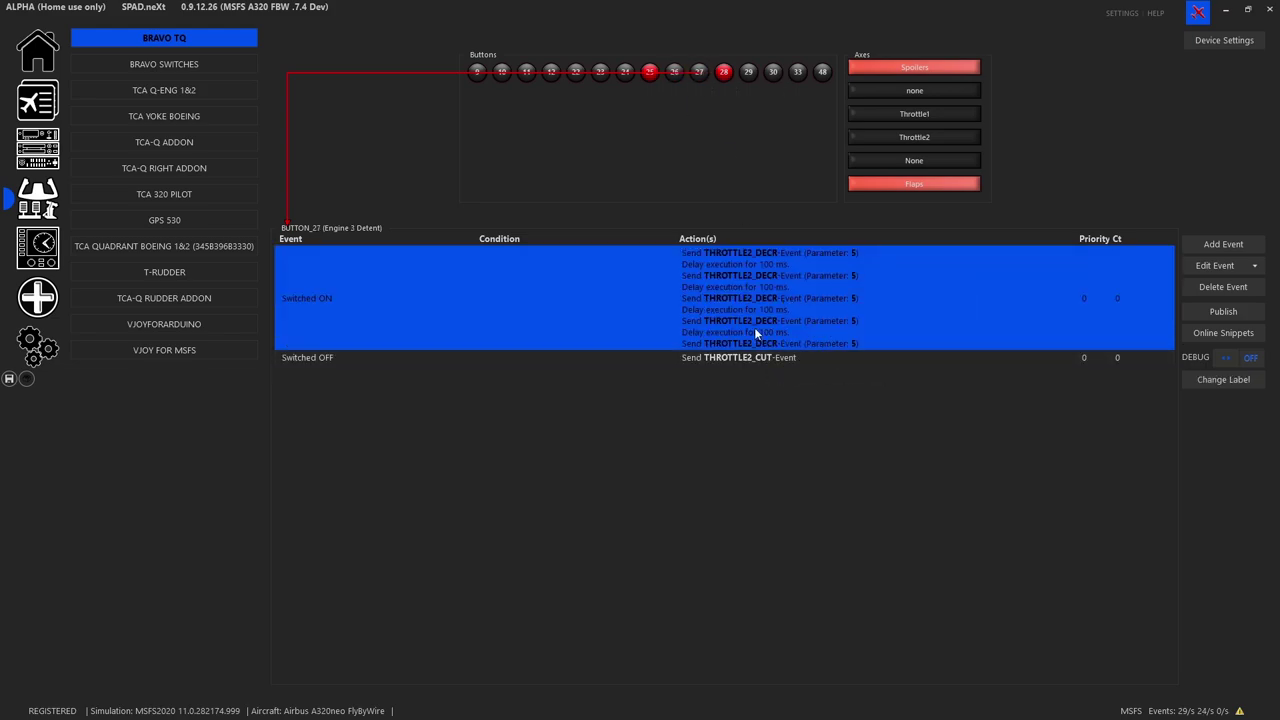
pyautogui.click(724, 73)
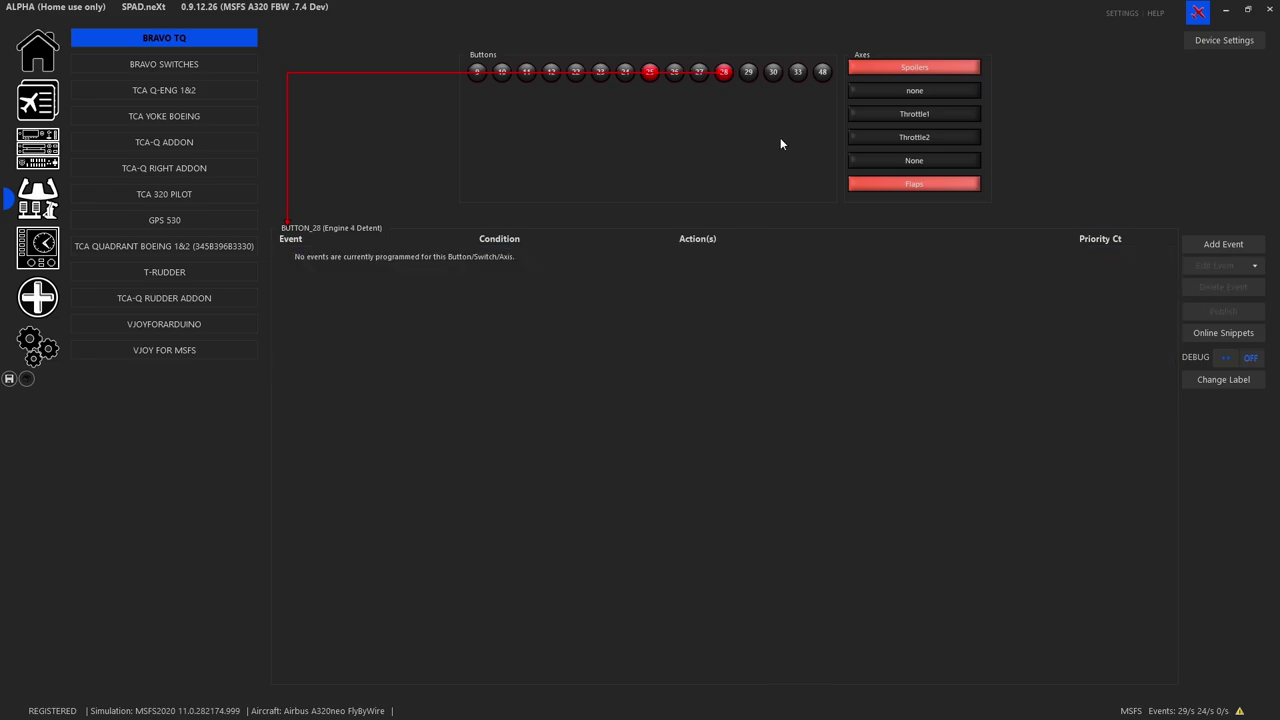
pyautogui.click(747, 80)
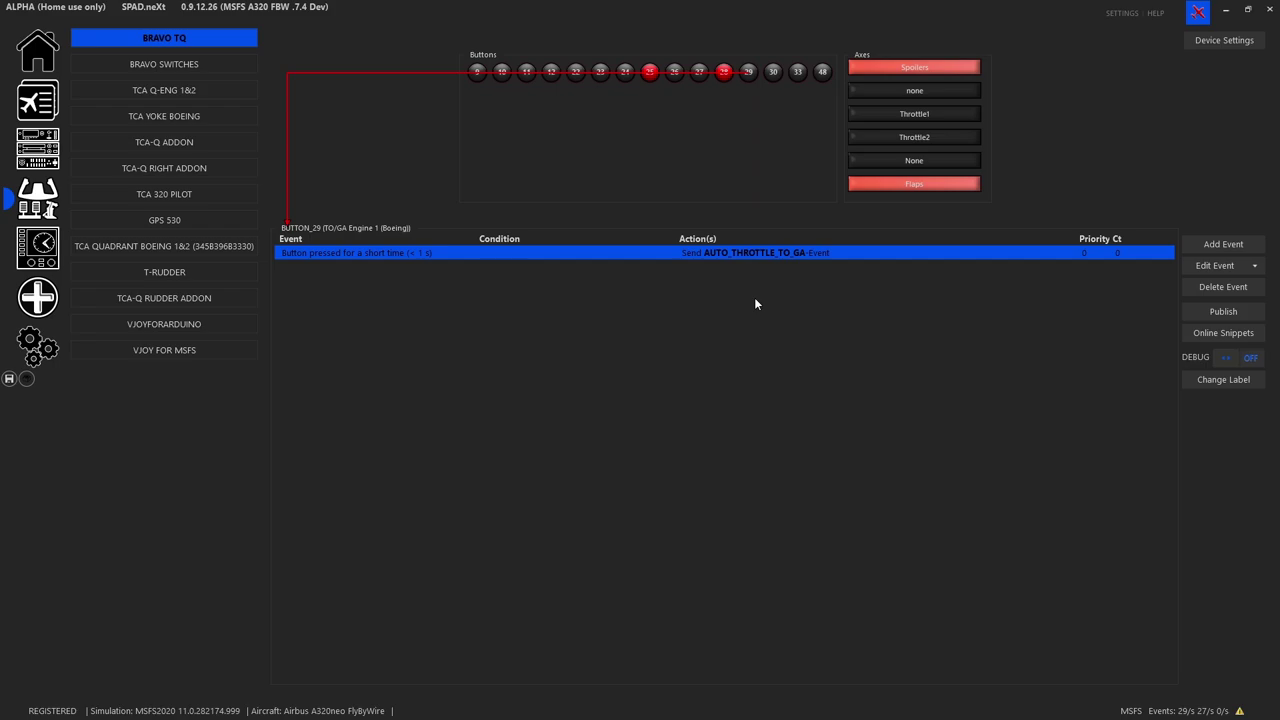
pyautogui.click(781, 86)
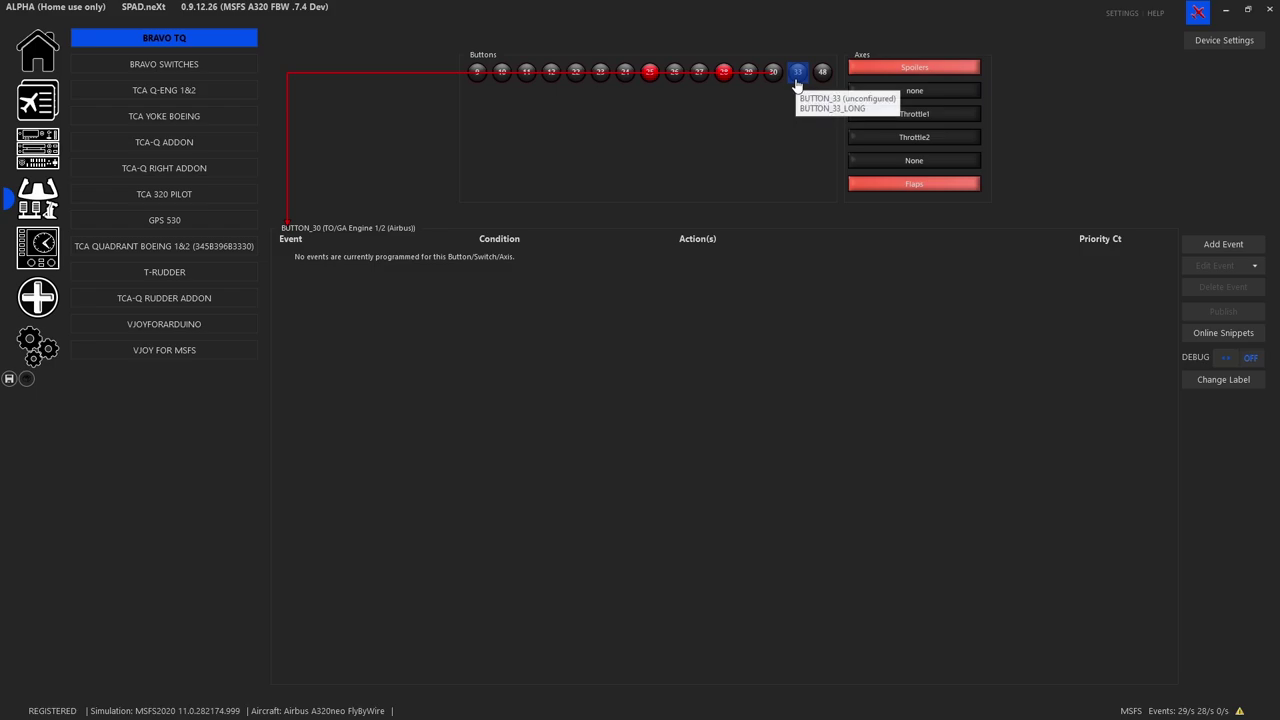
pyautogui.click(797, 76)
pyautogui.click(819, 77)
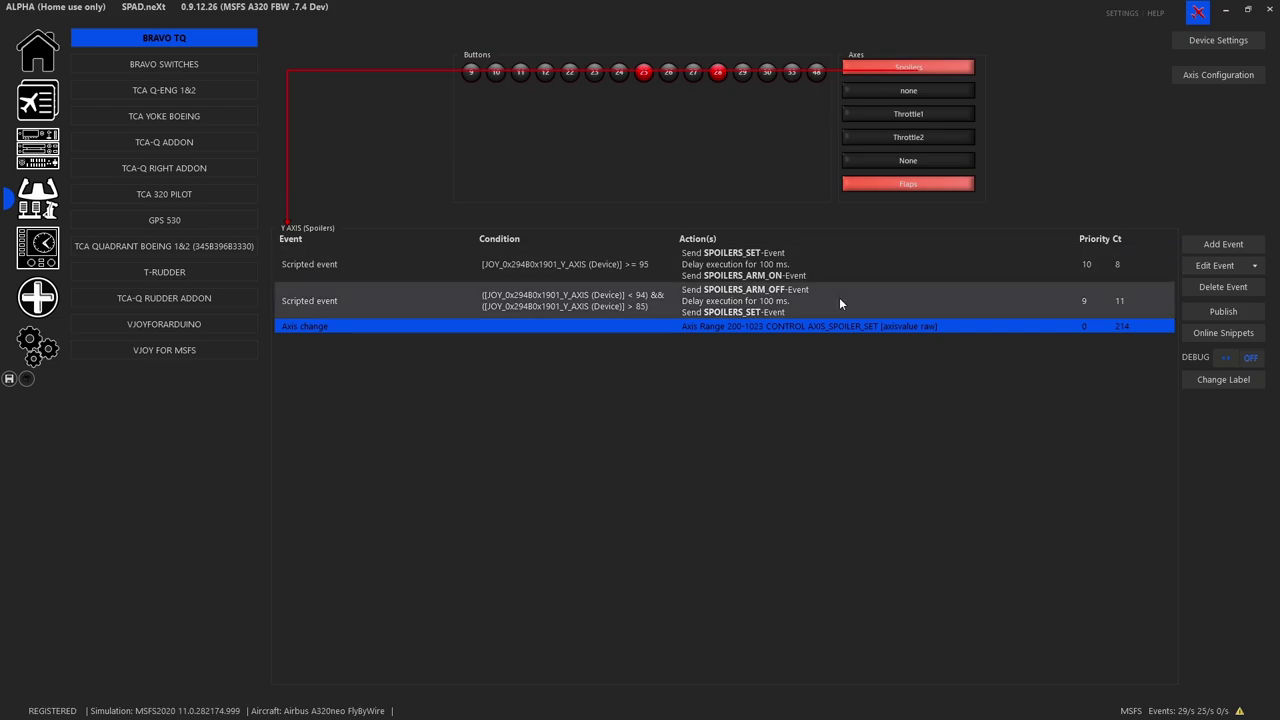
# Review the Spoilers axis events and inspect the definition of the scripted event that sends SPOILERS_ARM_ON.
pyautogui.click(762, 268)
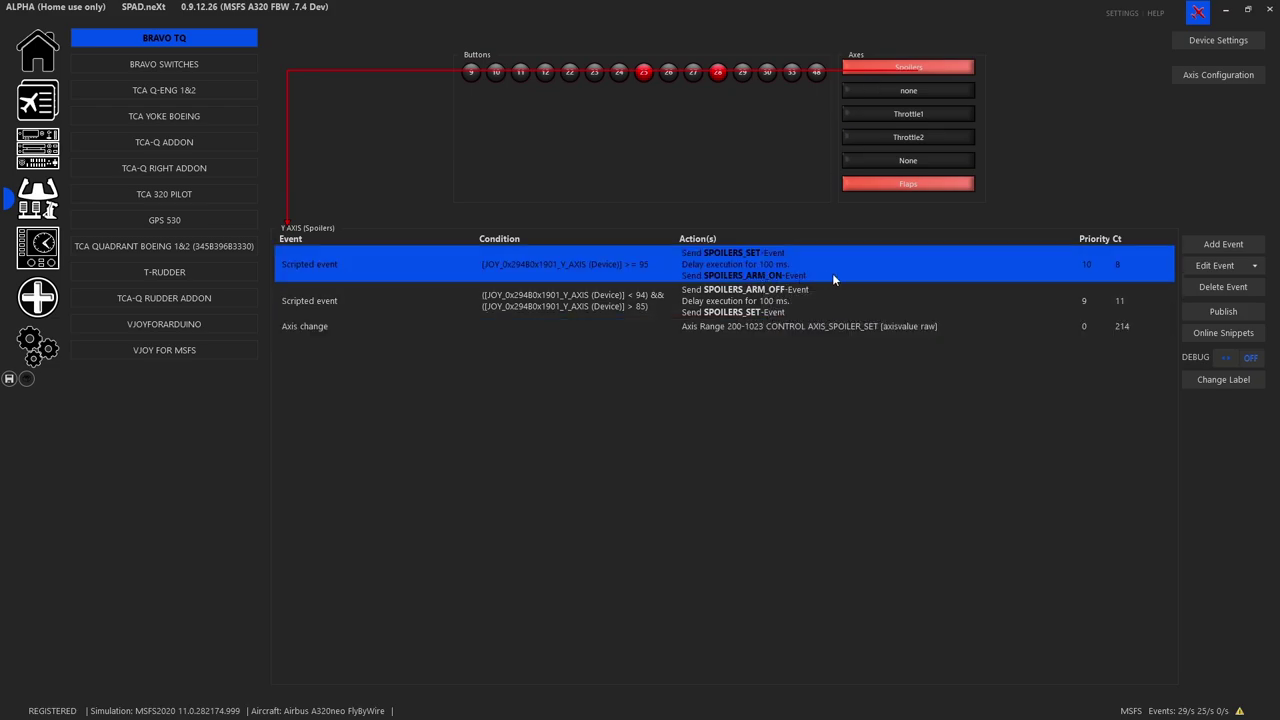
pyautogui.click(815, 312)
pyautogui.click(812, 329)
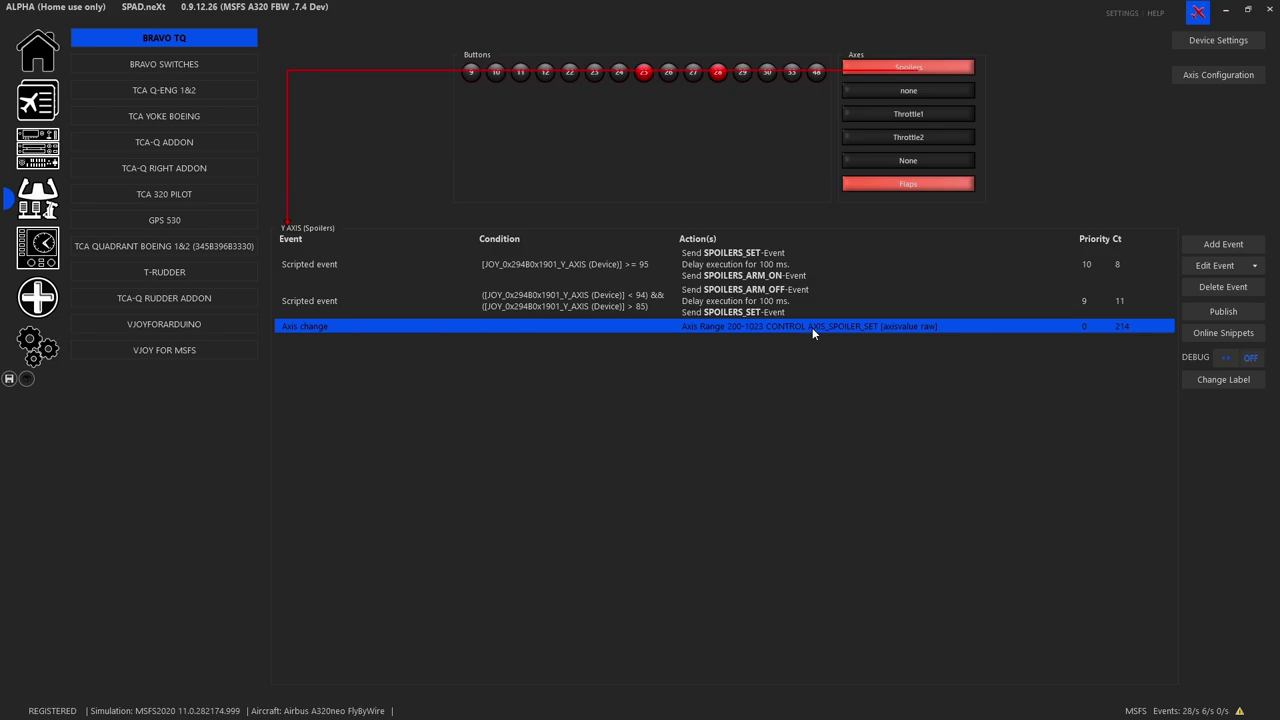
pyautogui.click(771, 279)
pyautogui.doubleClick(772, 279)
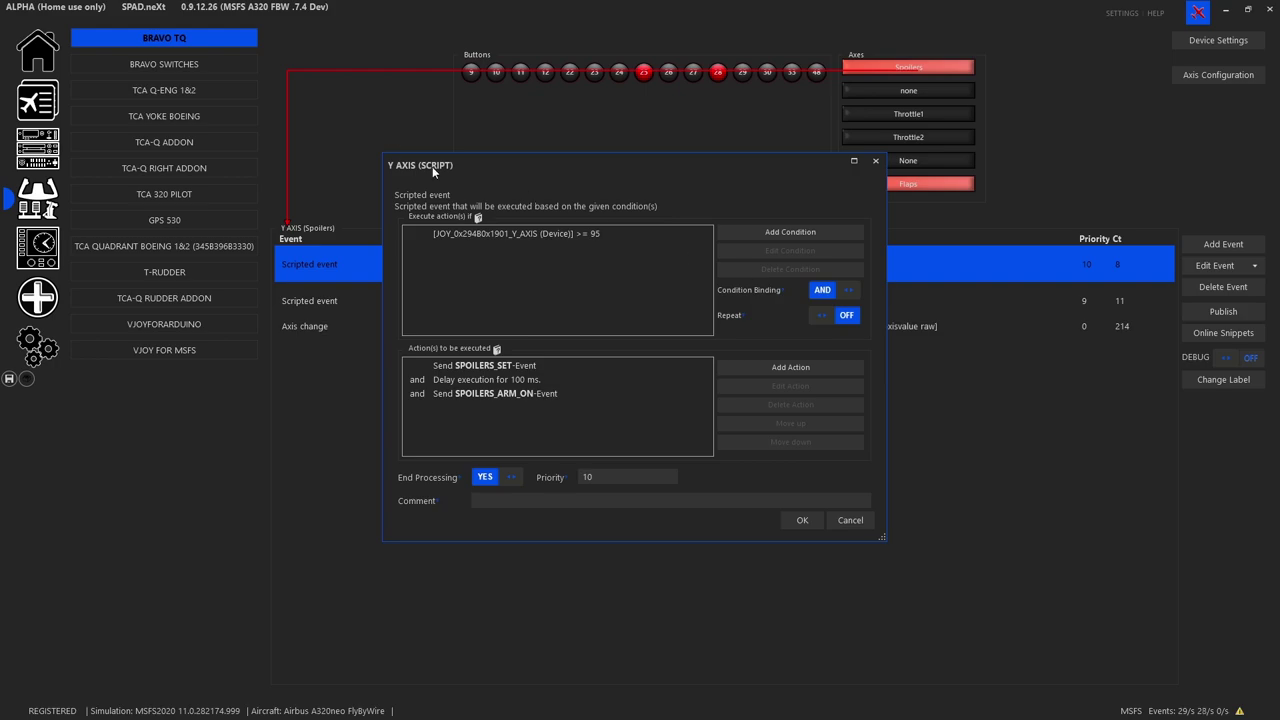
pyautogui.click(868, 167)
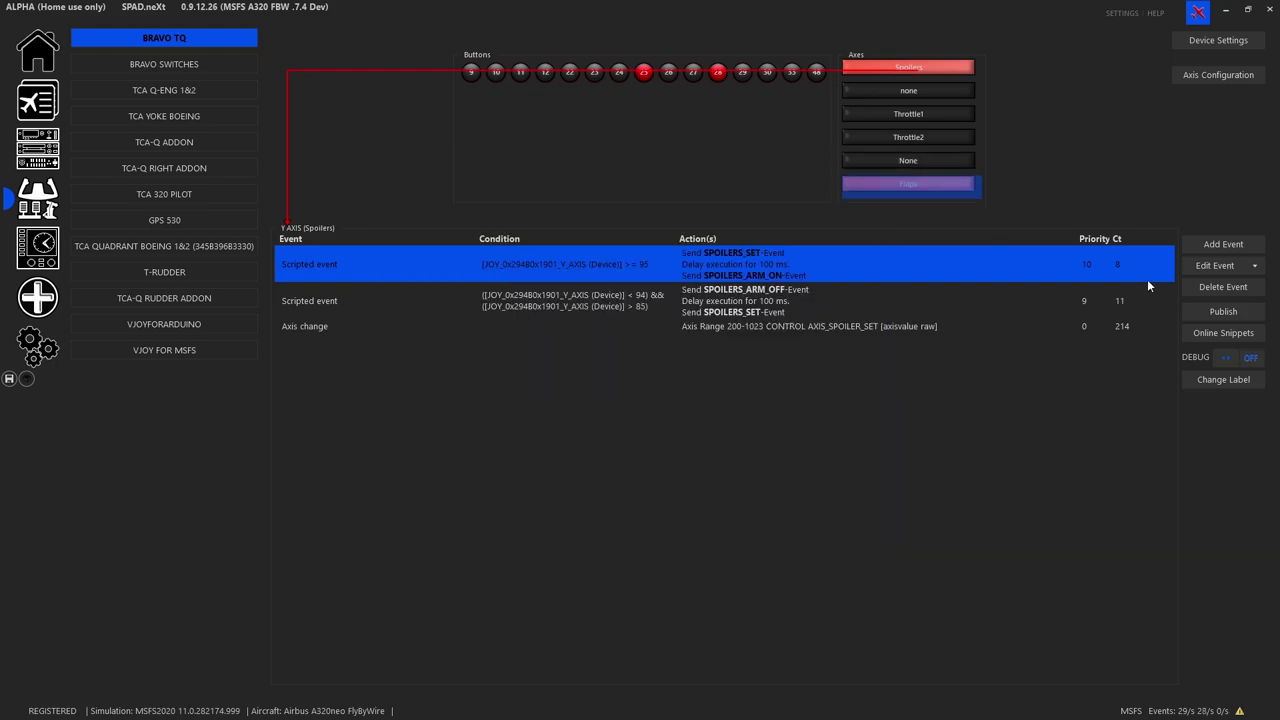
pyautogui.click(1223, 246)
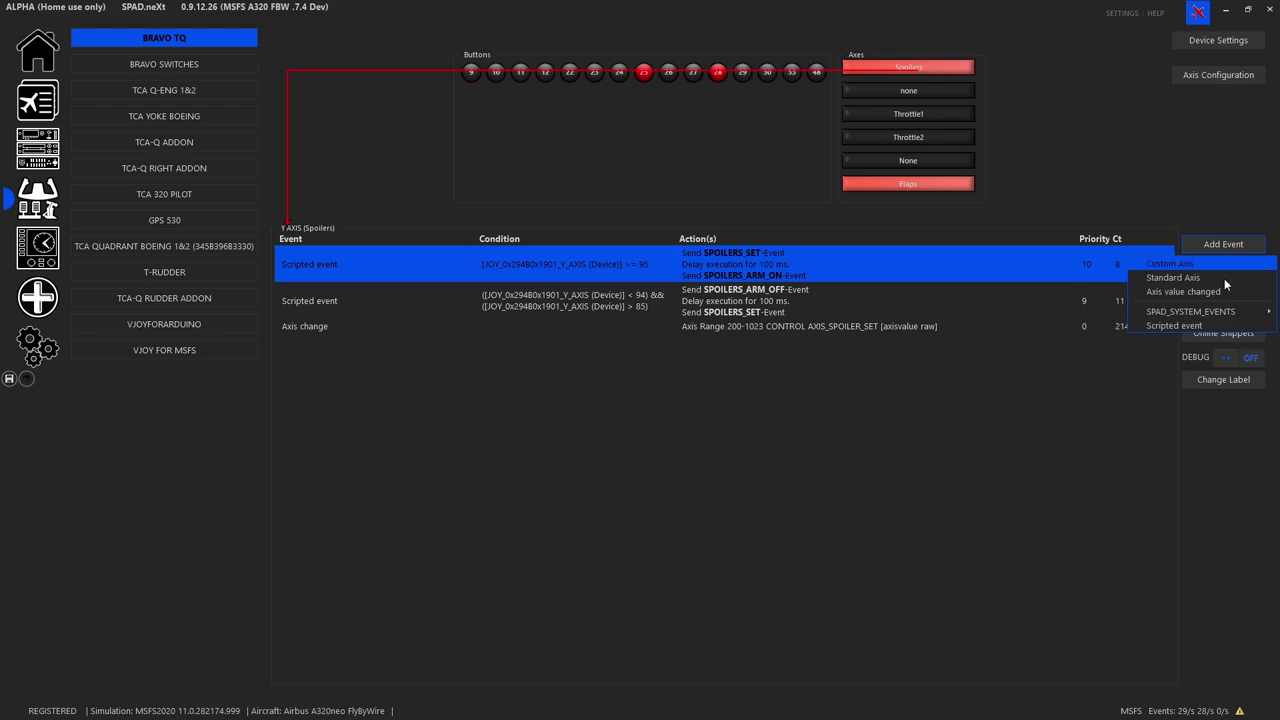
pyautogui.click(1187, 327)
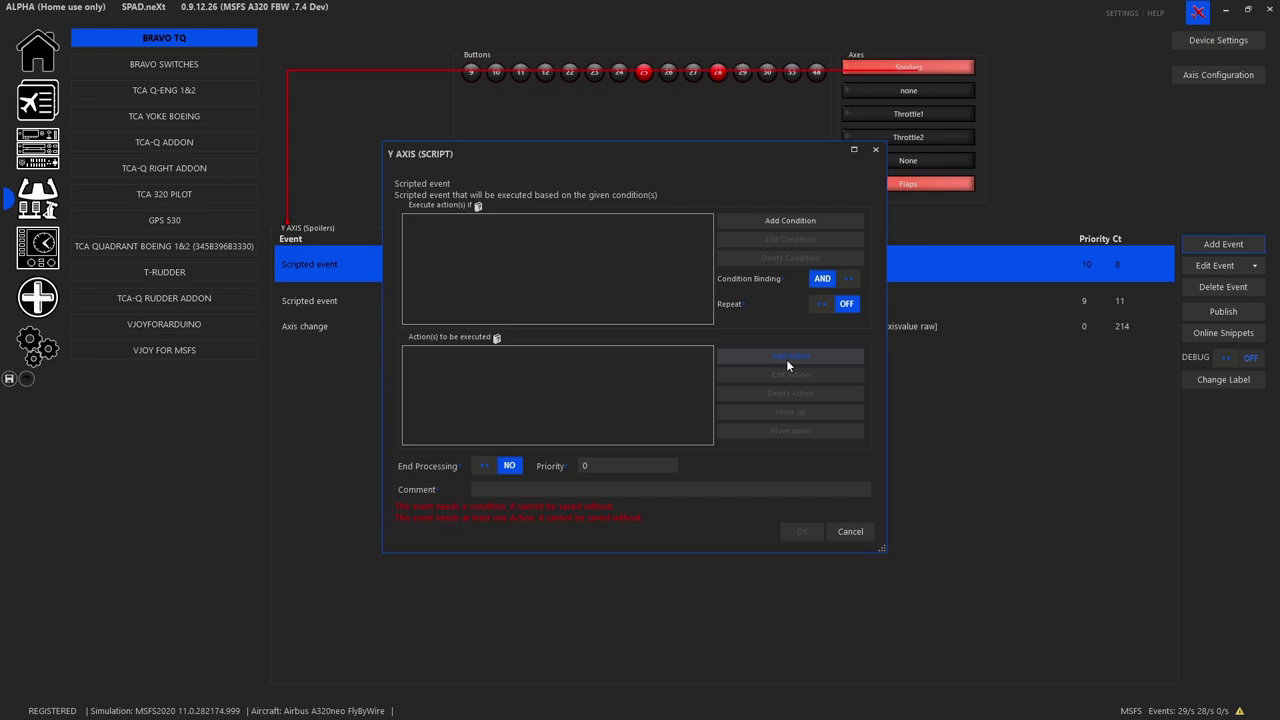
pyautogui.click(822, 535)
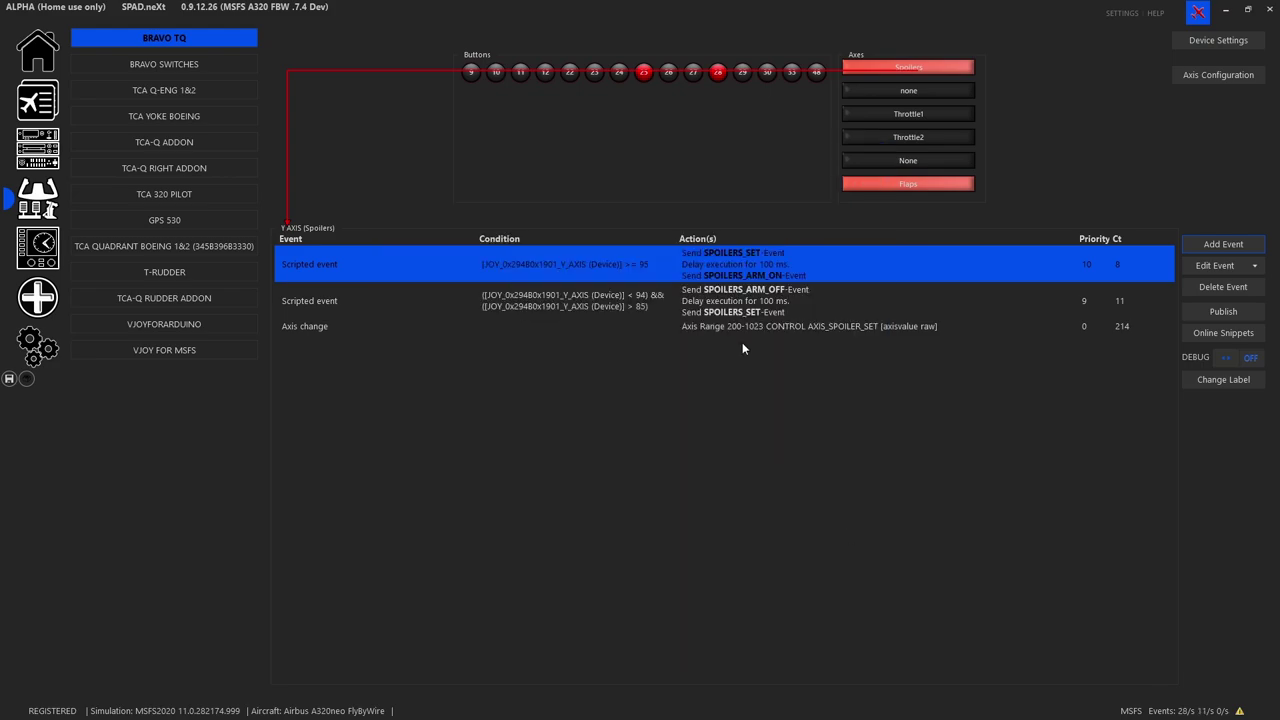
# In the spoiler-arming scripted event, locate the condition's source JOY_0x294B0x1901_Y_AXIS under the LOCAL devices for BRAVO TQ.
pyautogui.doubleClick(706, 259)
pyautogui.click(620, 232)
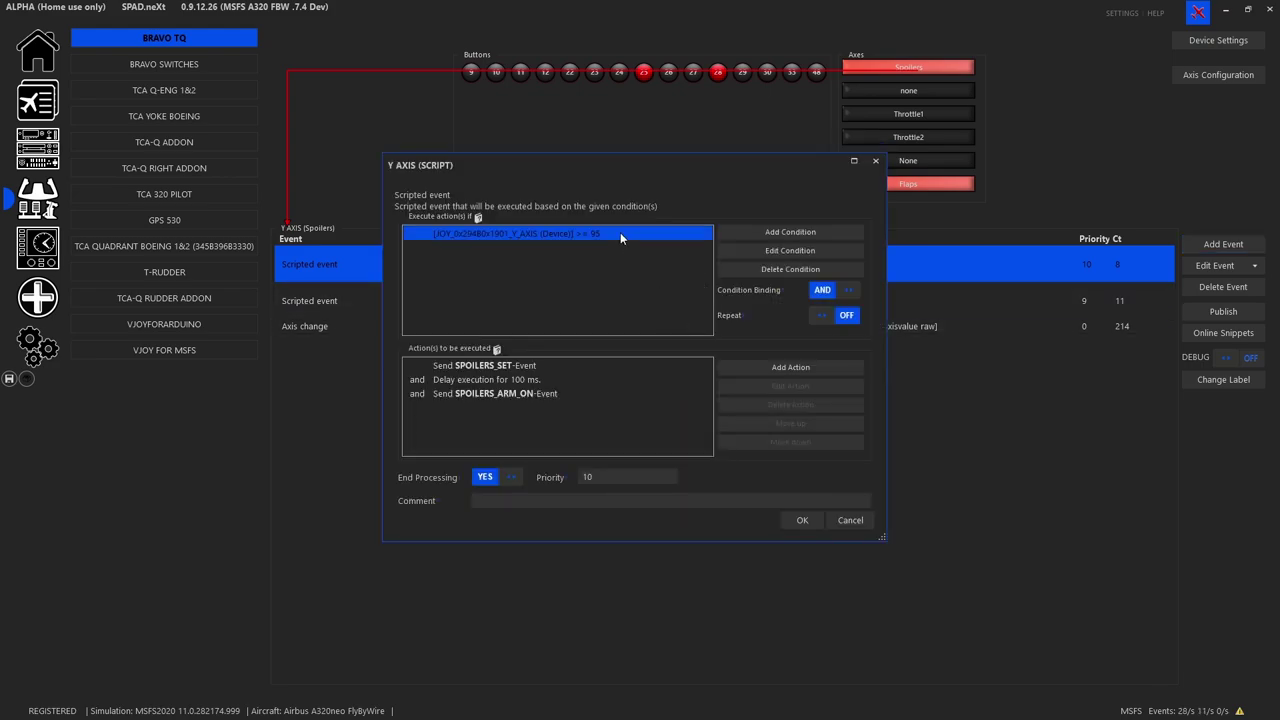
pyautogui.doubleClick(620, 232)
pyautogui.click(658, 292)
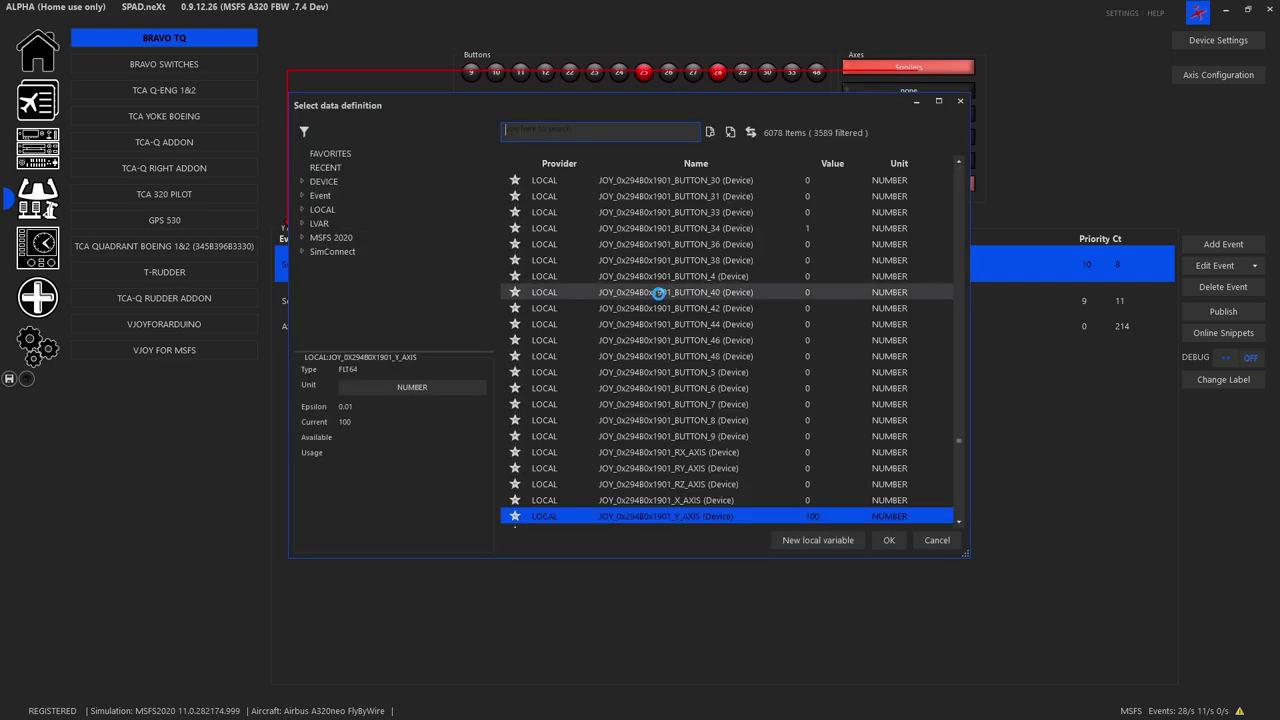
pyautogui.scroll(-1, 658, 292)
pyautogui.click(332, 210)
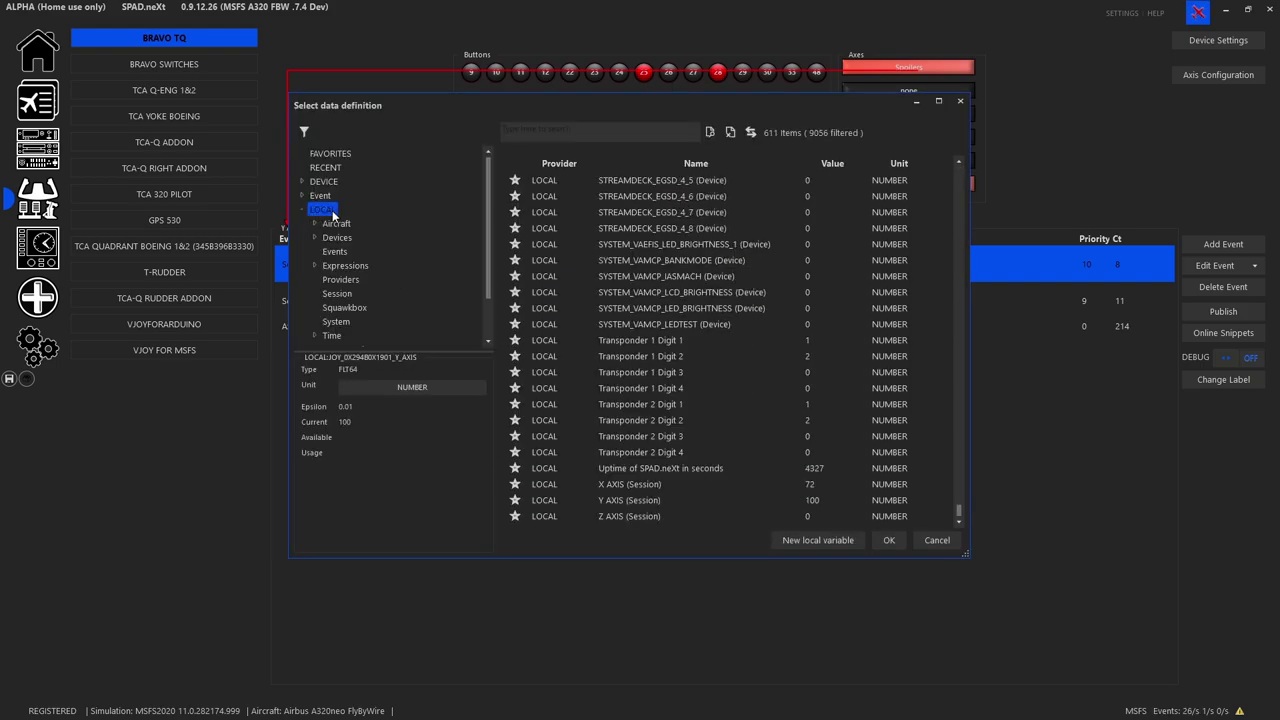
pyautogui.click(353, 242)
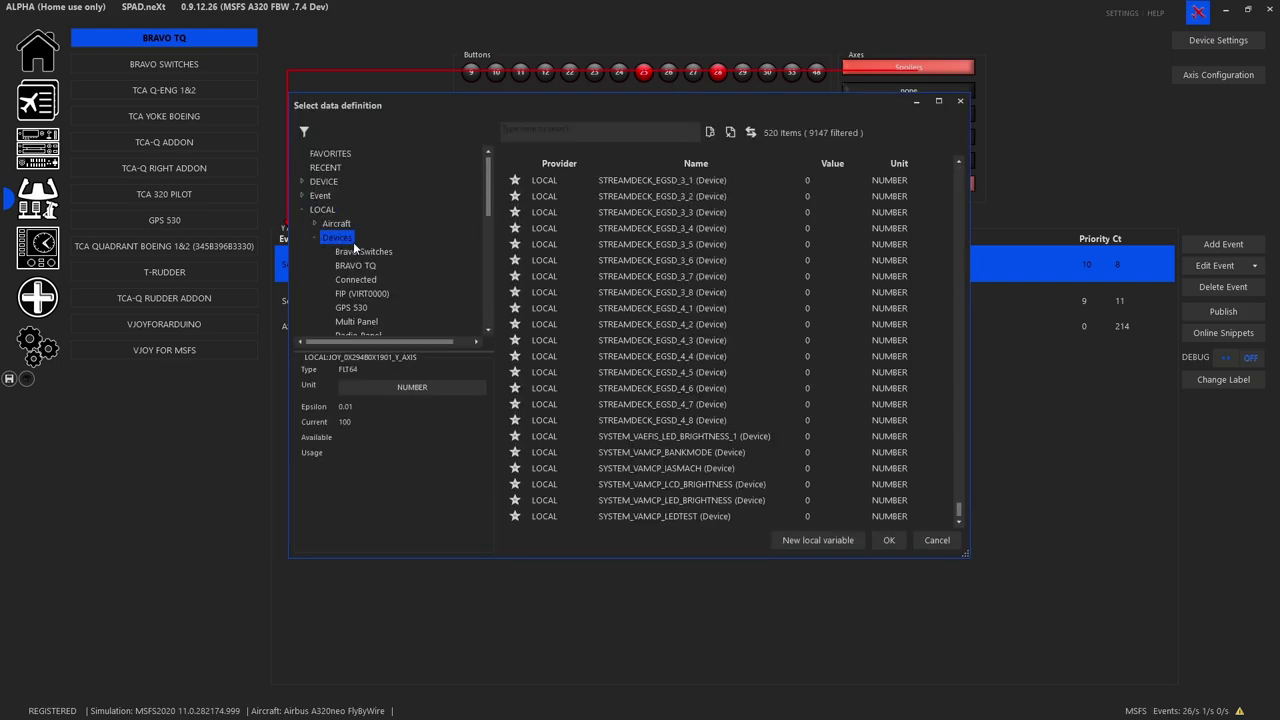
pyautogui.click(356, 266)
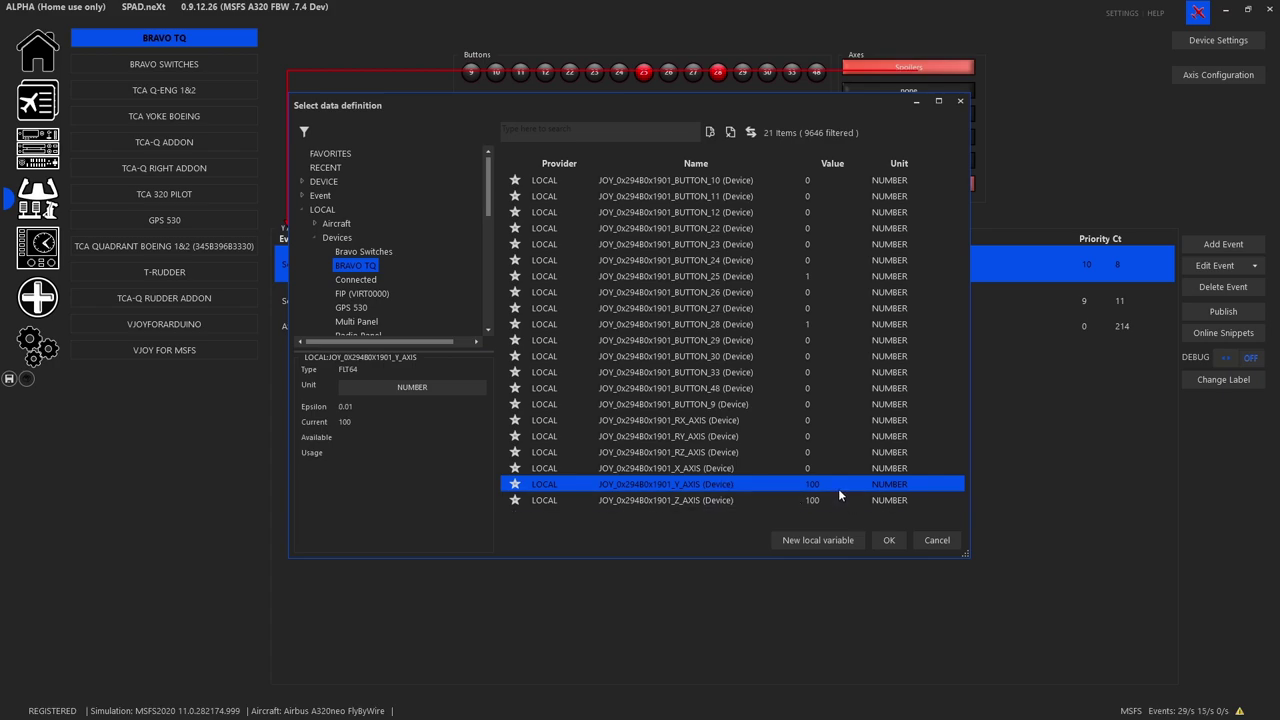
pyautogui.click(892, 542)
pyautogui.click(785, 390)
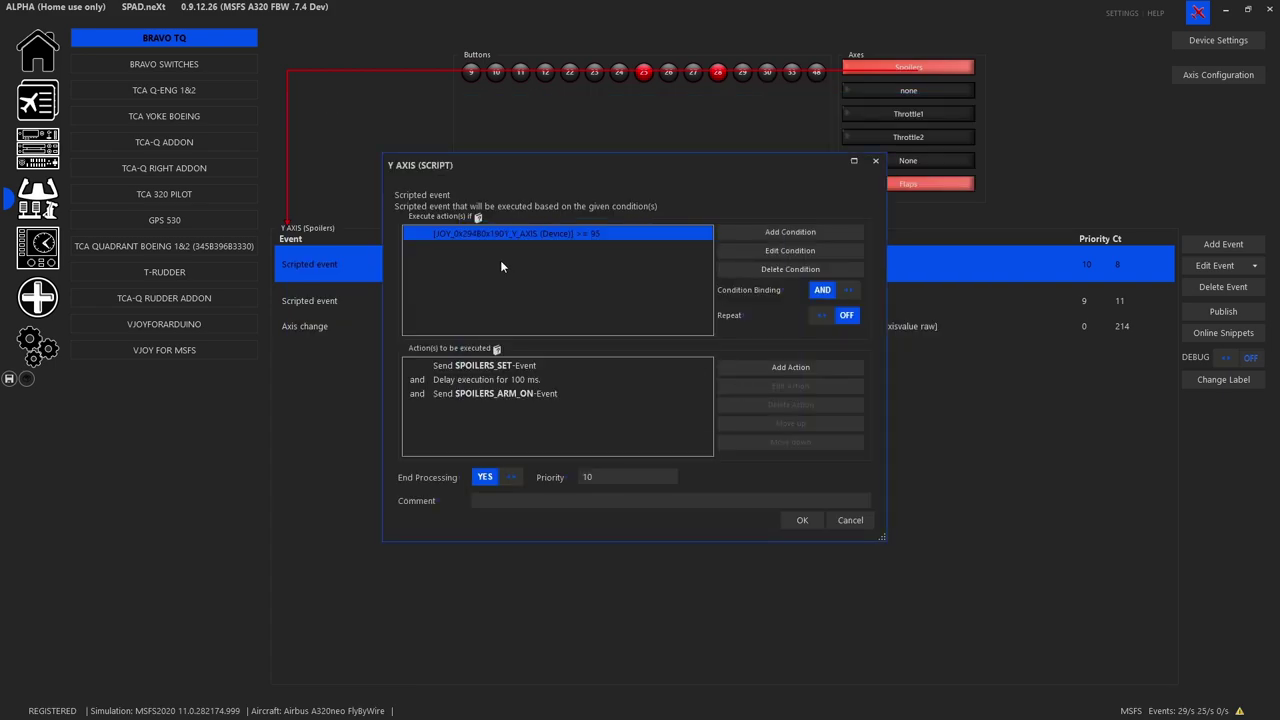
# Inspect the spoiler-arming scripted event's axis condition and the parameter value of its SPOILERS_SET action, leaving both unmodified.
pyautogui.doubleClick(587, 236)
pyautogui.click(598, 340)
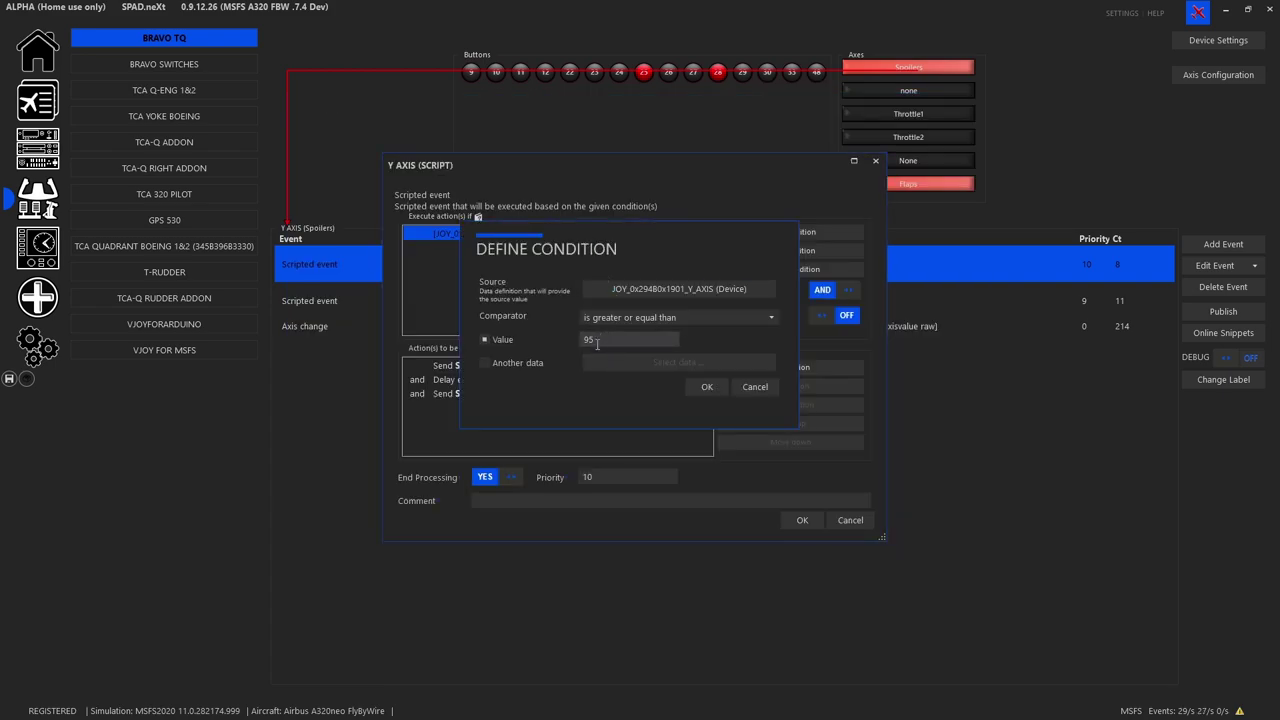
pyautogui.click(750, 387)
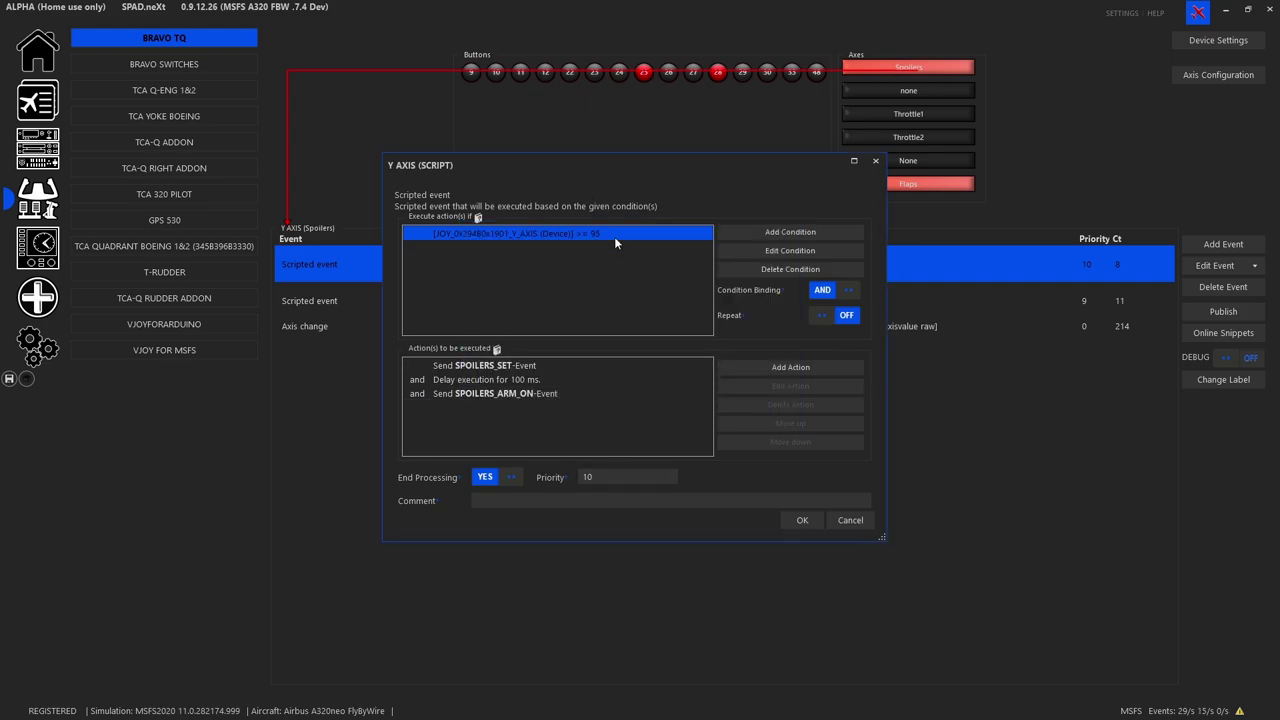
pyautogui.doubleClick(530, 365)
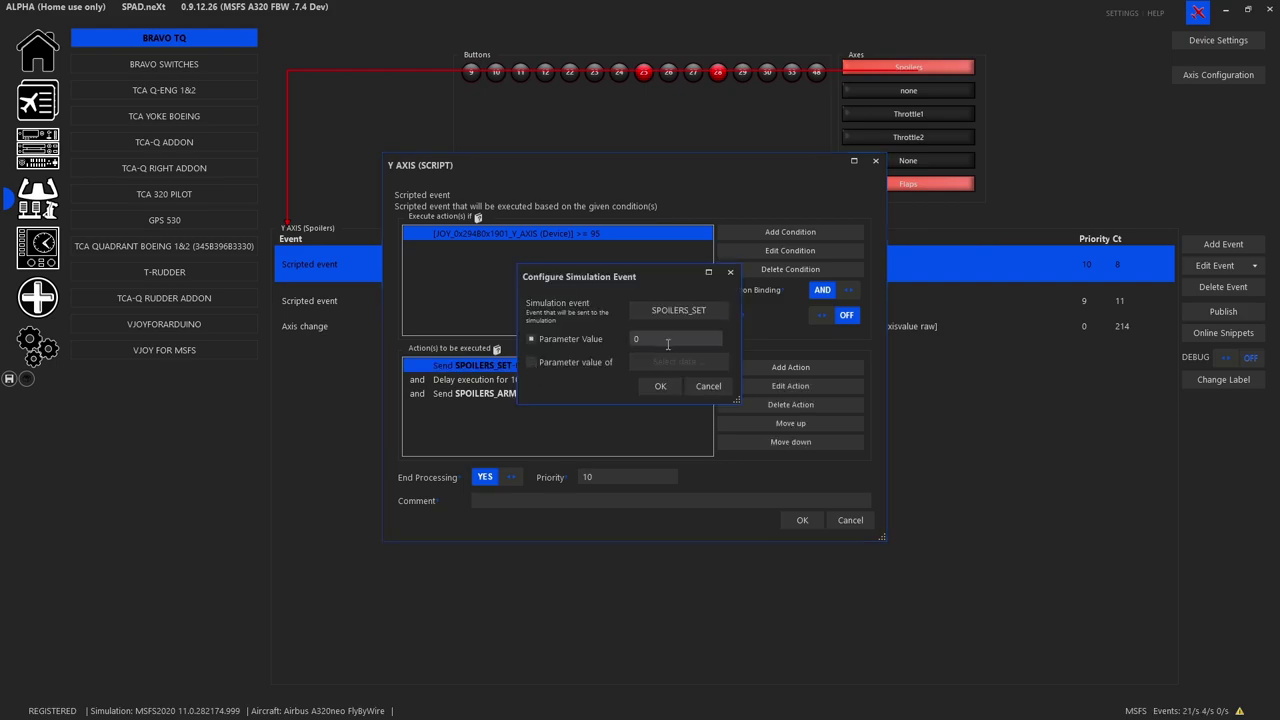
pyautogui.click(658, 386)
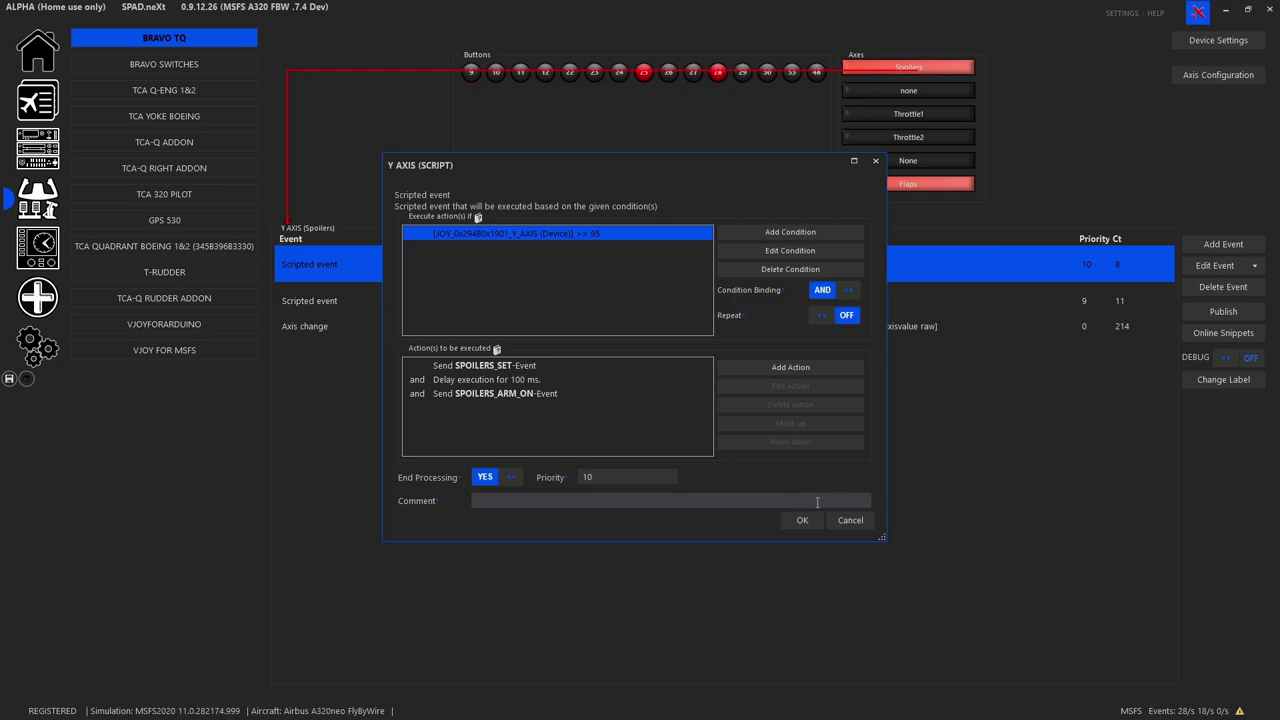
pyautogui.click(850, 520)
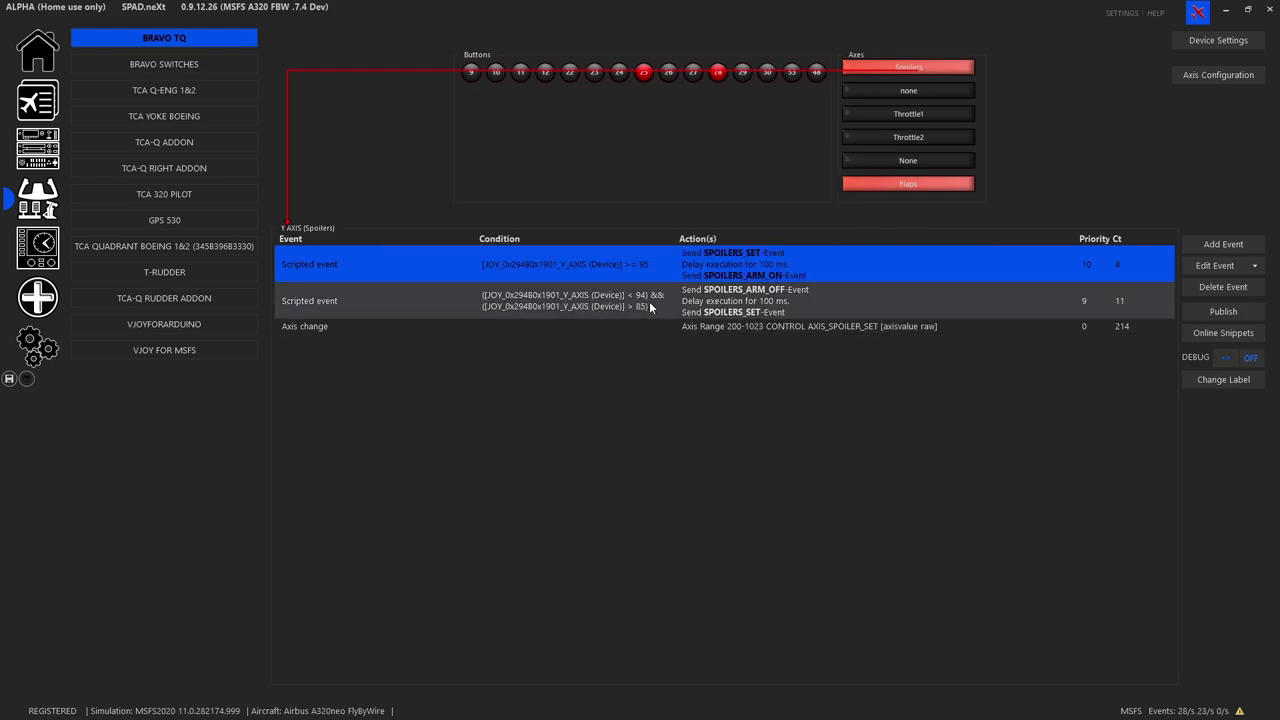
# Inspect the scripted event that sends SPOILERS_ARM_OFF, including the parameter value of its SPOILERS_SET action.
pyautogui.doubleClick(649, 301)
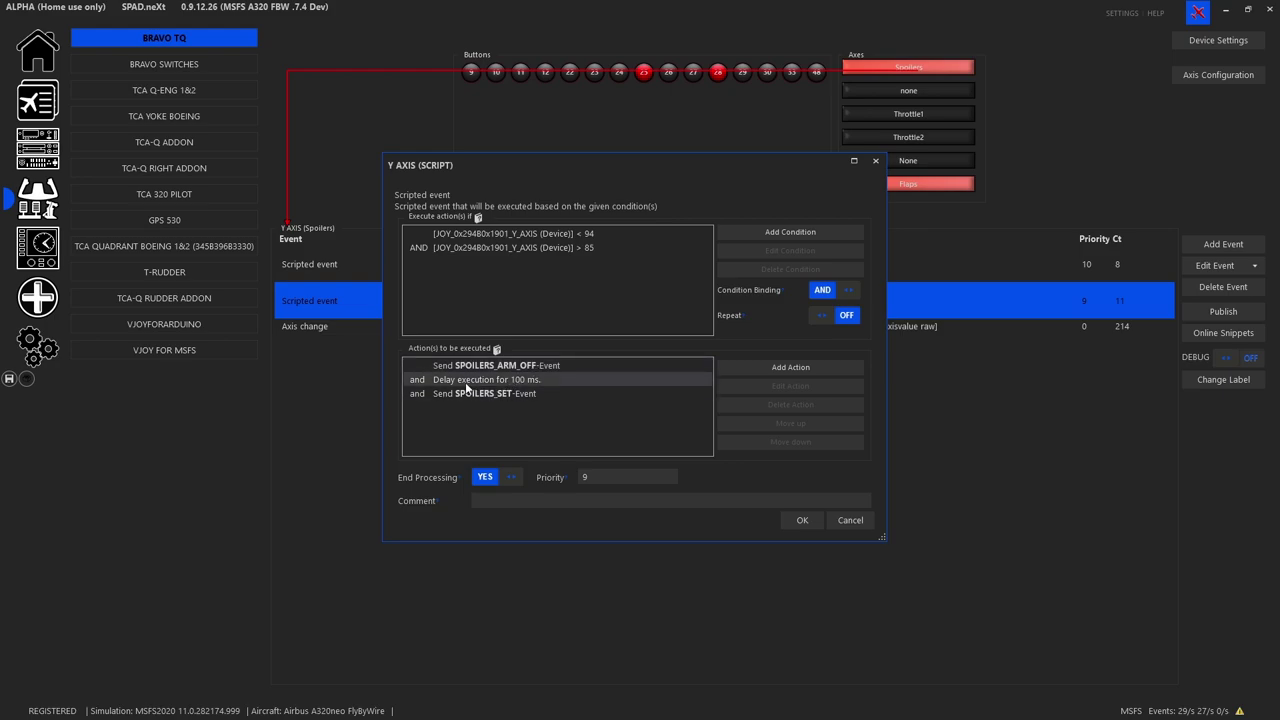
pyautogui.doubleClick(515, 393)
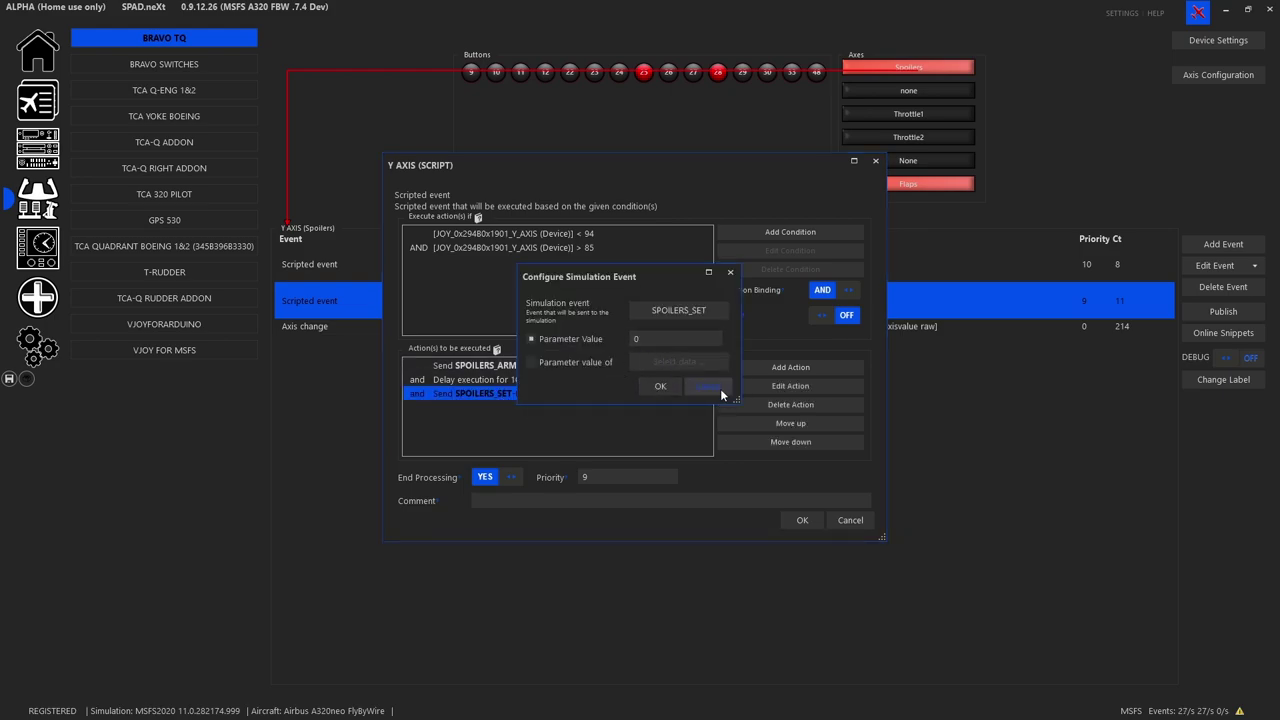
pyautogui.click(718, 388)
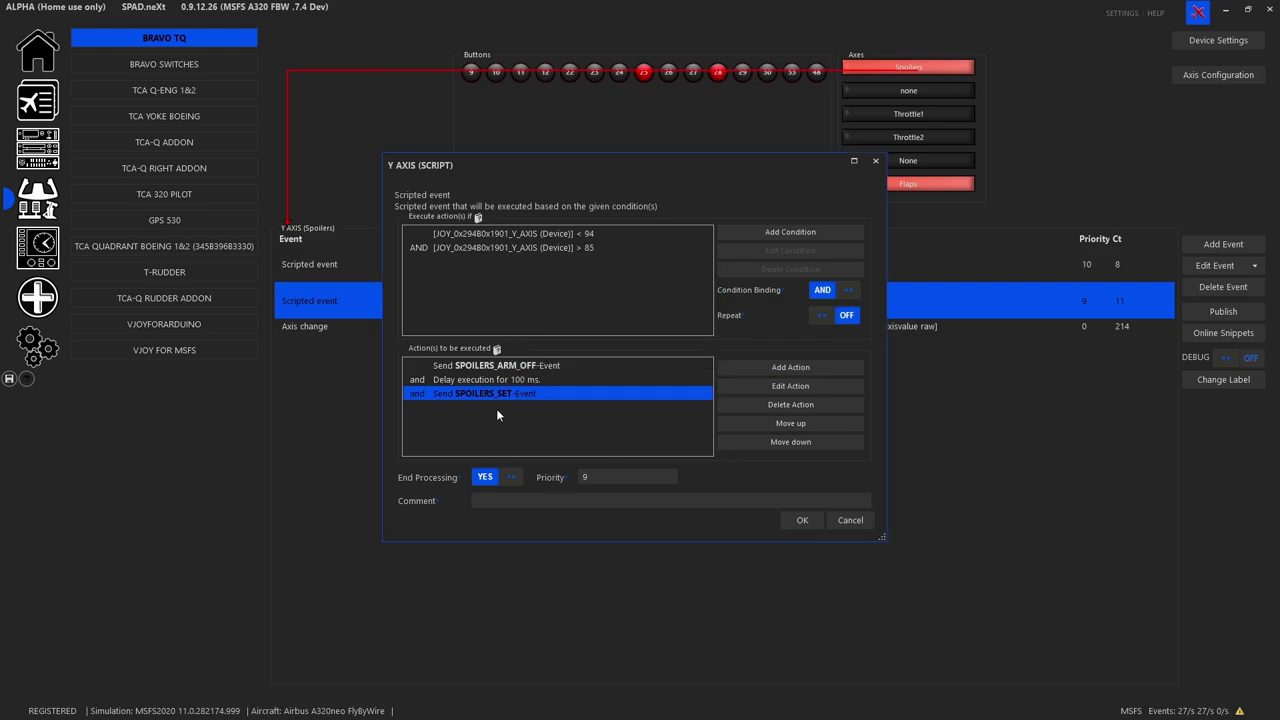
pyautogui.click(796, 519)
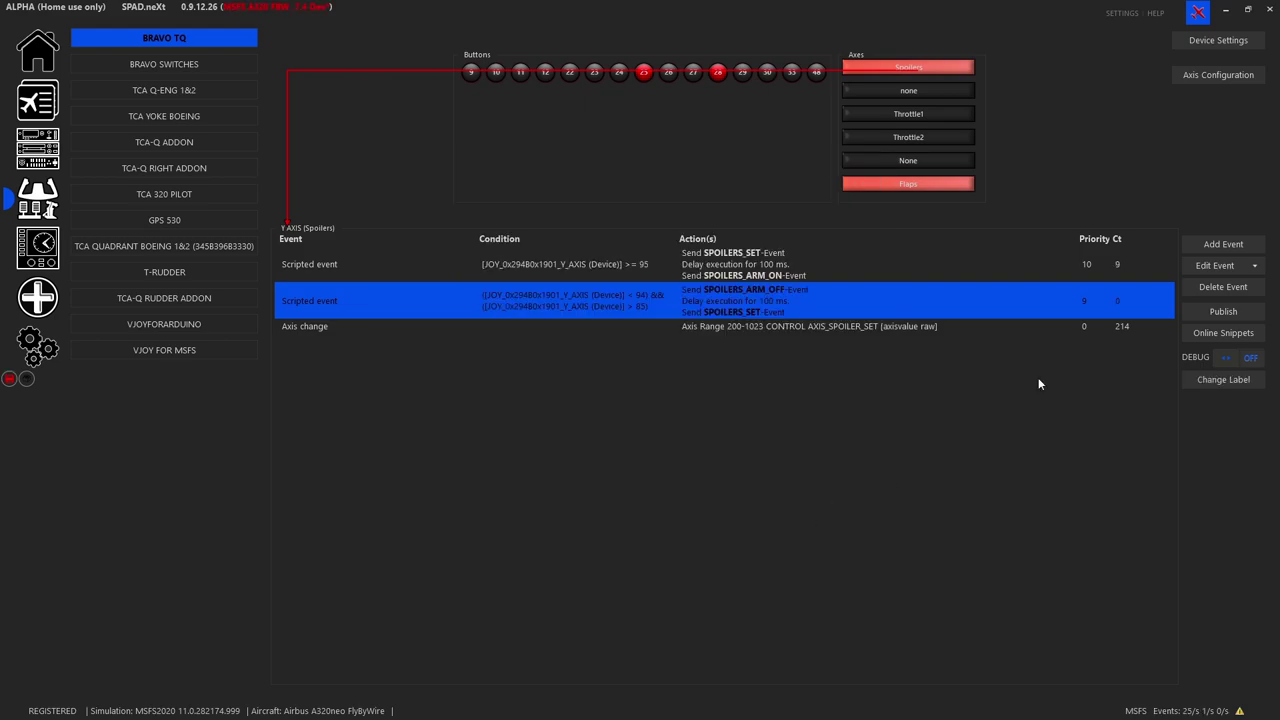
# Review the range, rescale, target and inversion settings of the Spoilers axis change event, keeping its existing configuration.
pyautogui.doubleClick(827, 329)
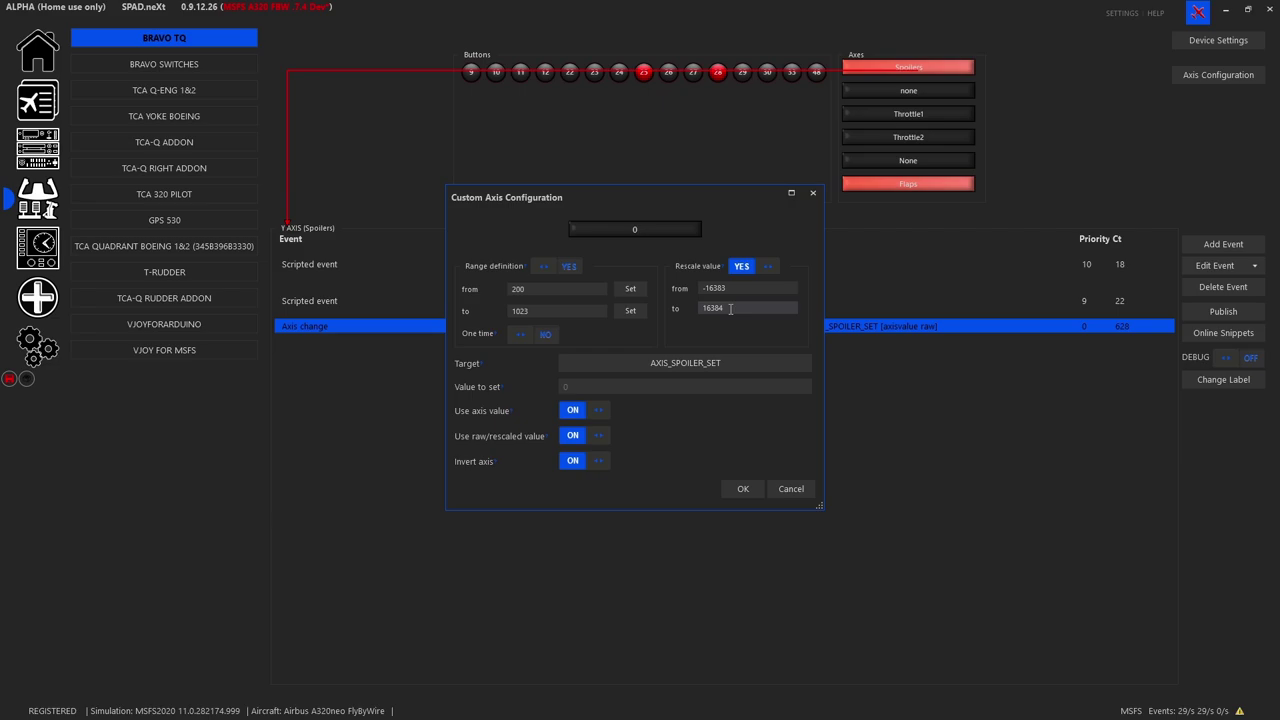
pyautogui.click(698, 366)
pyautogui.press('Escape')
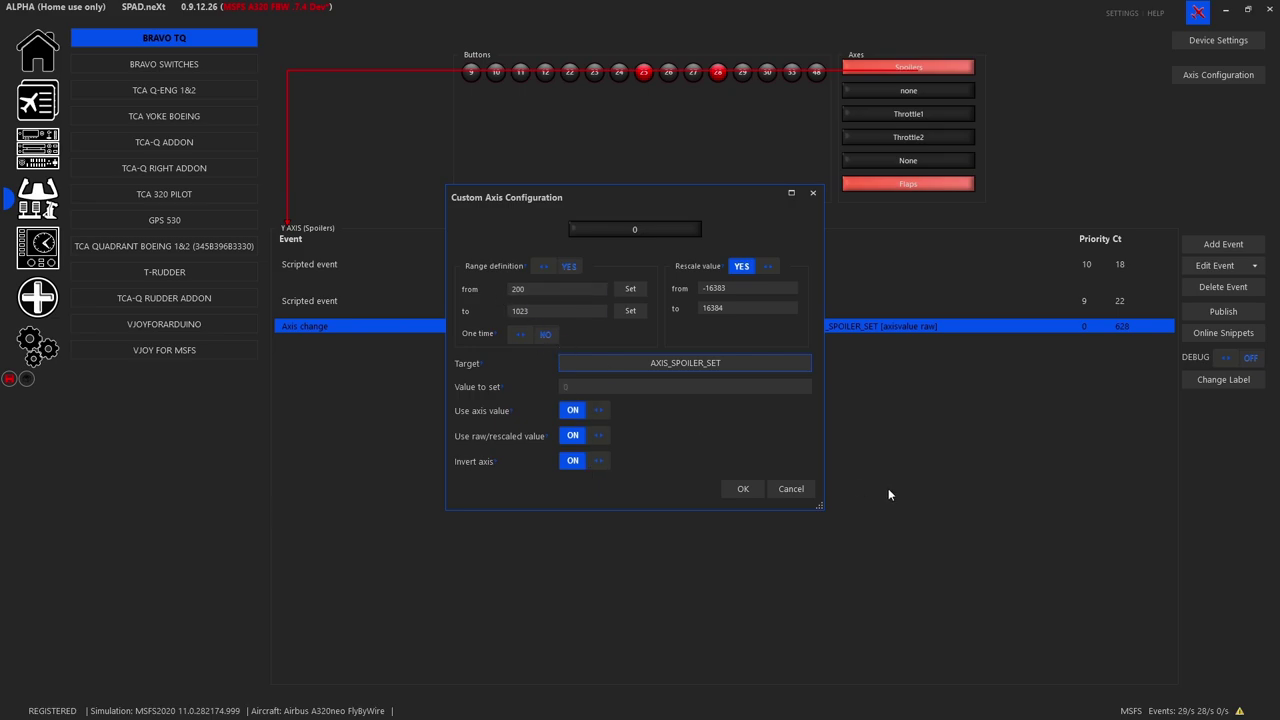
pyautogui.click(740, 495)
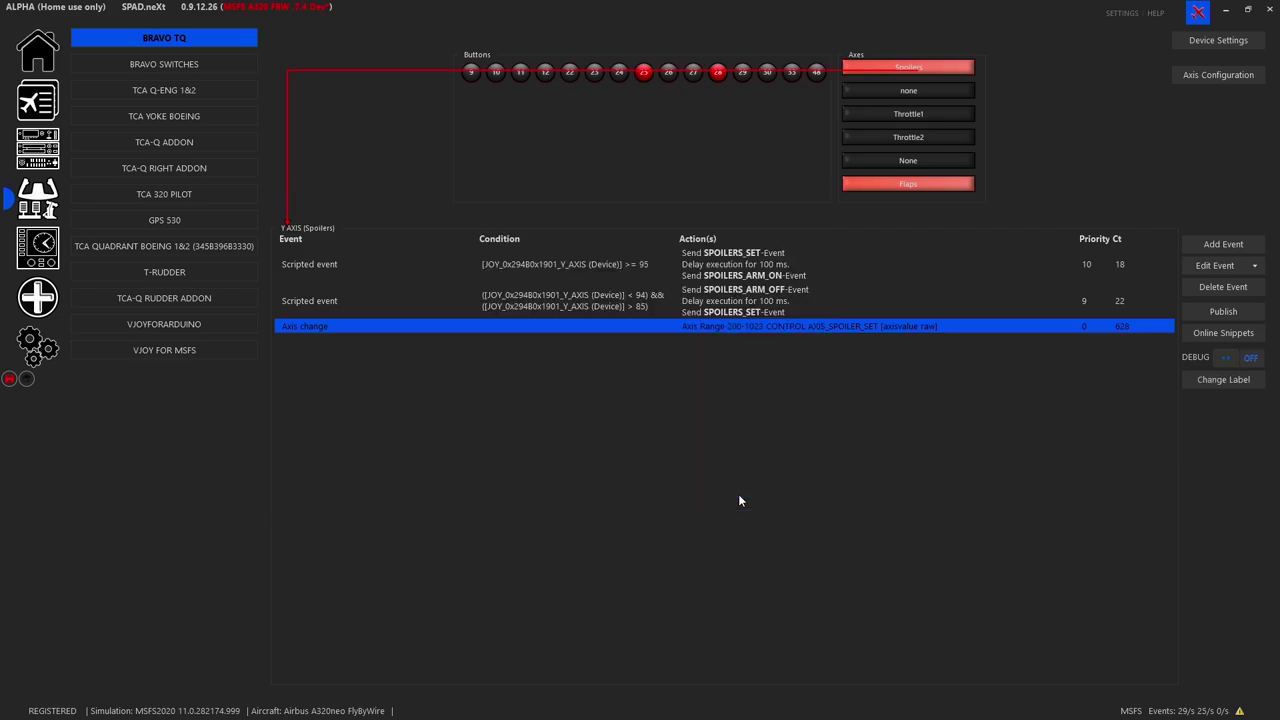
# Examine the custom axis configuration of the Throttle1 axis change event and close it without changes.
pyautogui.click(910, 116)
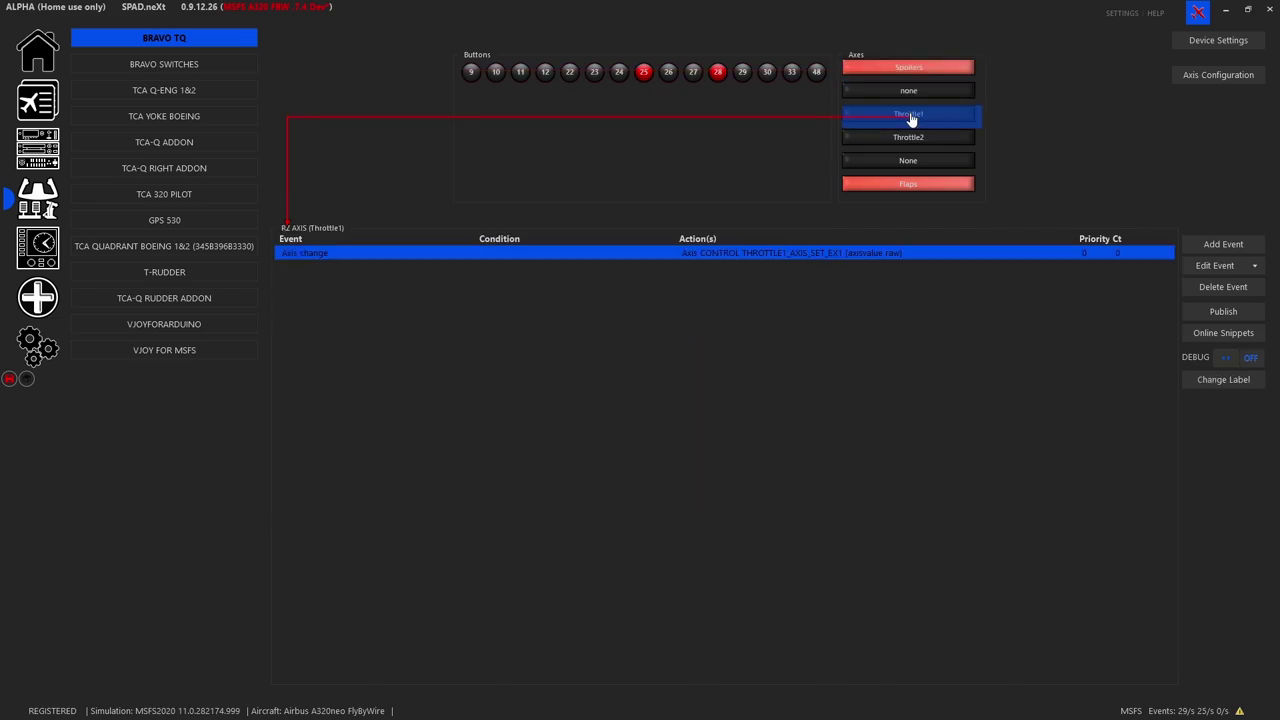
pyautogui.doubleClick(790, 256)
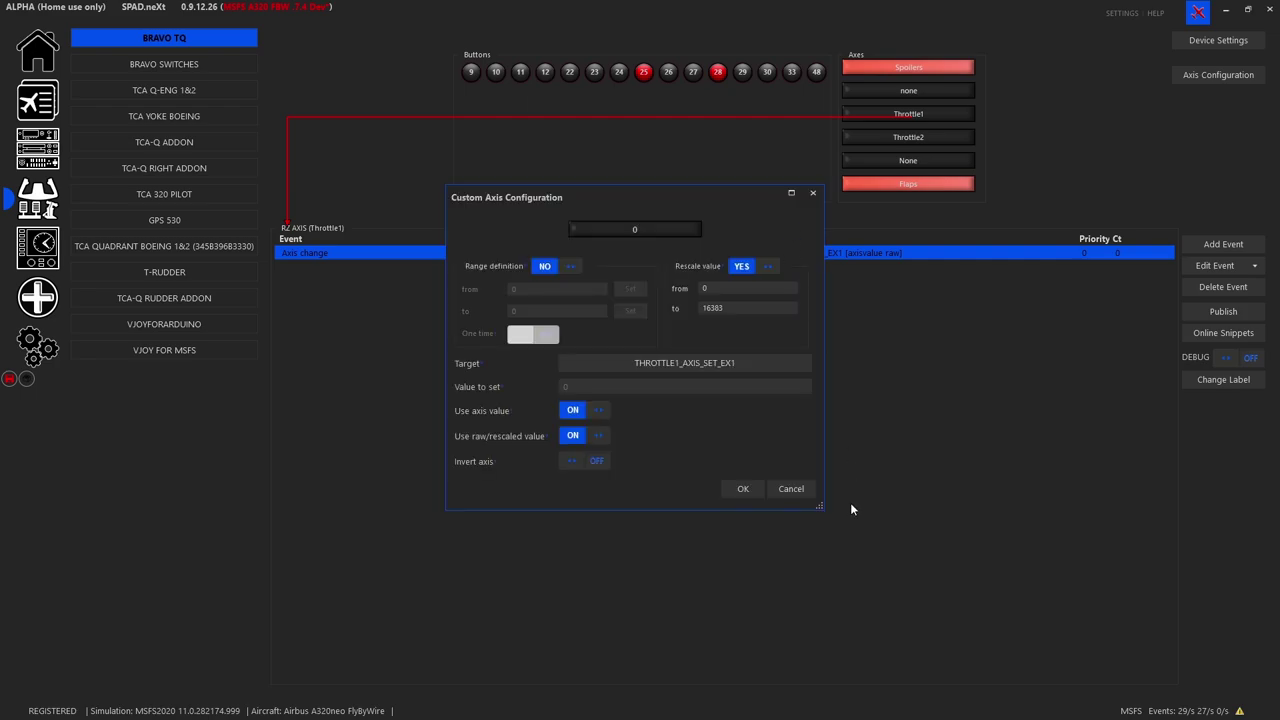
pyautogui.click(791, 489)
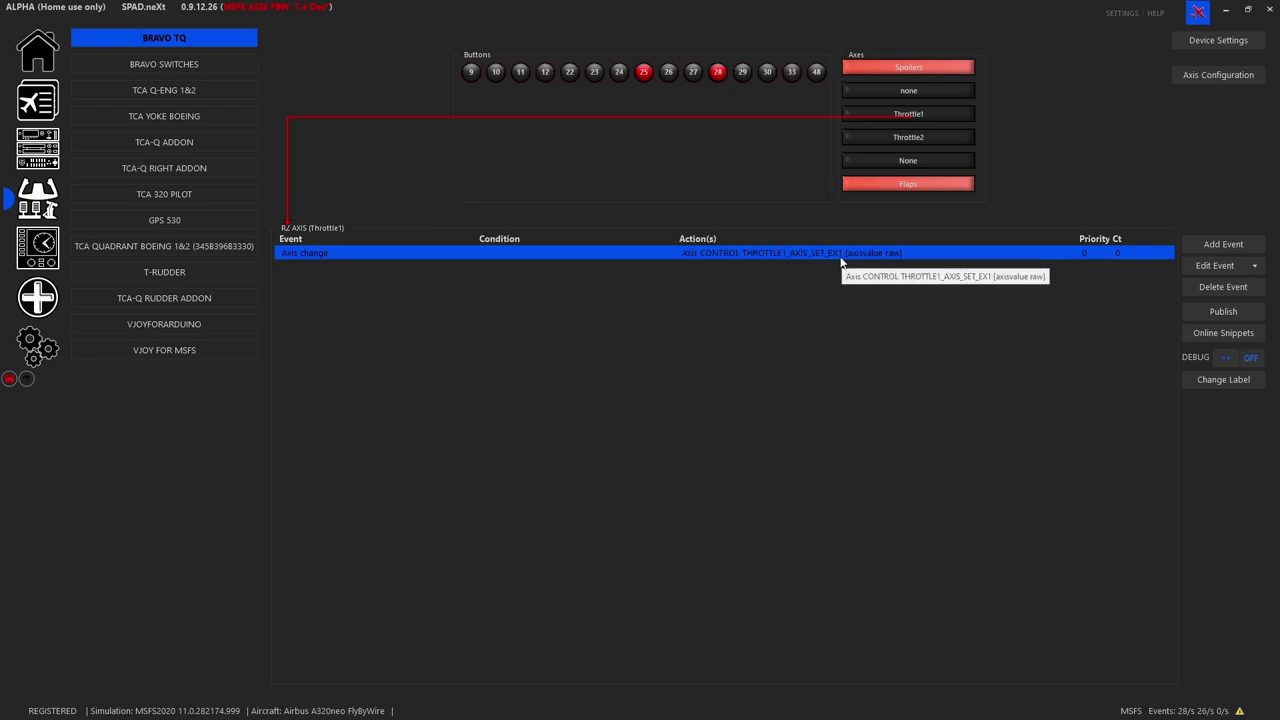
# Compare a blank Custom Axis event with Throttle1's existing axis configuration, without adding a new event.
pyautogui.click(1206, 248)
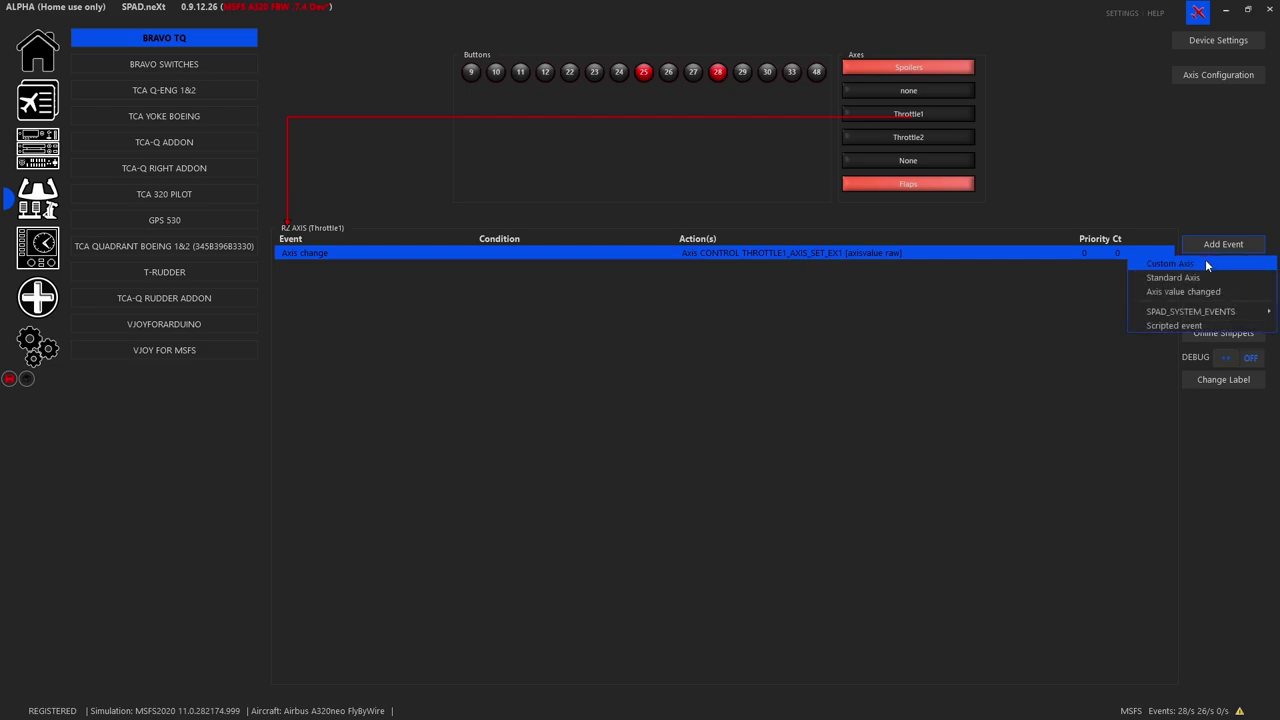
pyautogui.click(1203, 265)
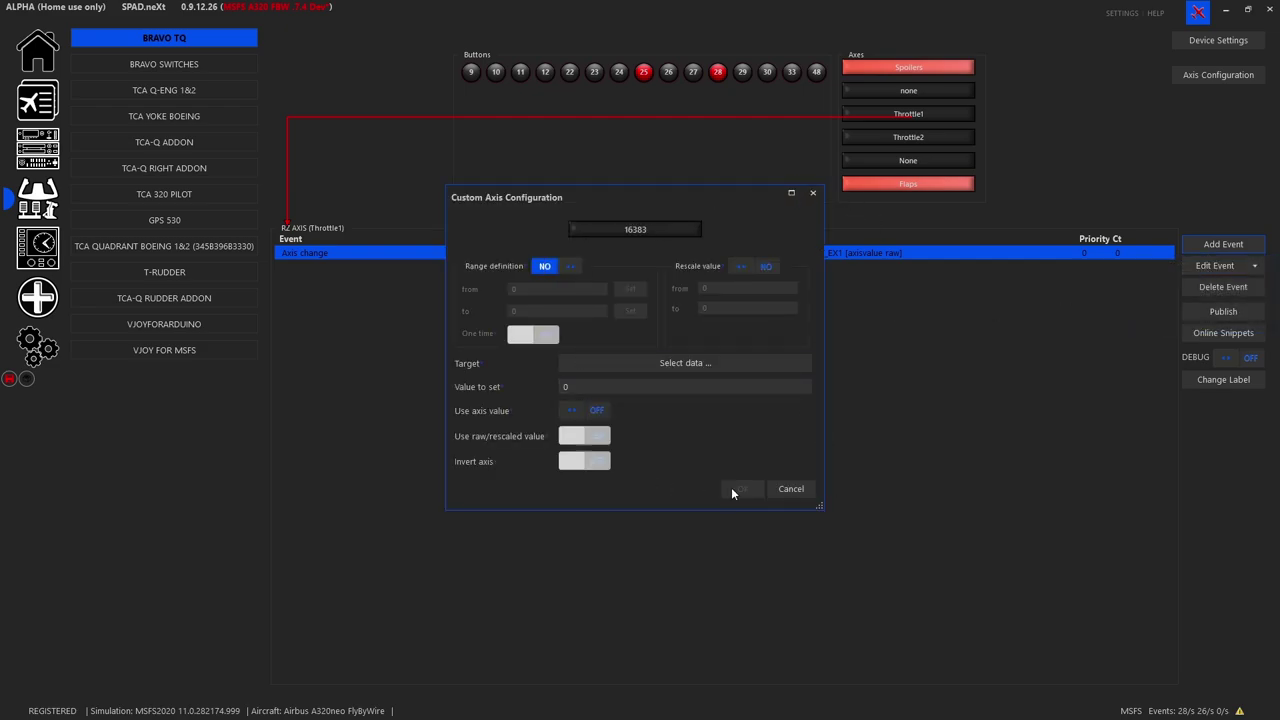
pyautogui.click(795, 494)
pyautogui.doubleClick(690, 252)
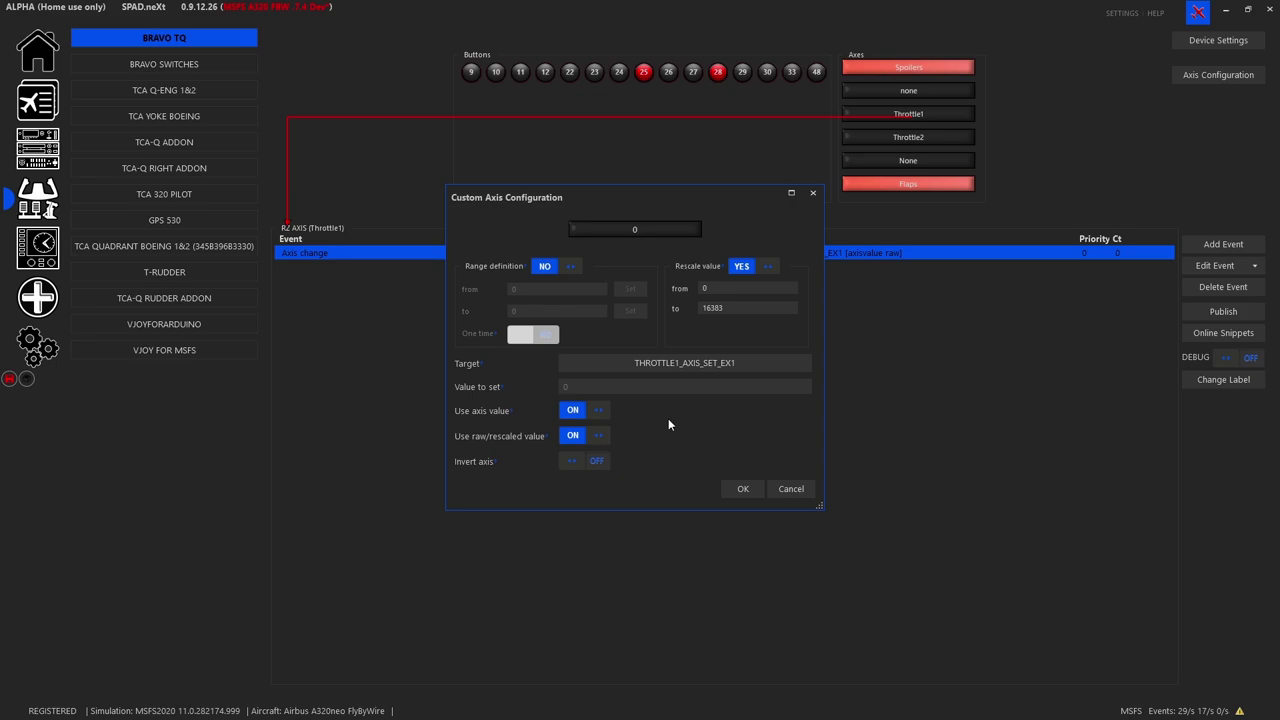
pyautogui.click(742, 488)
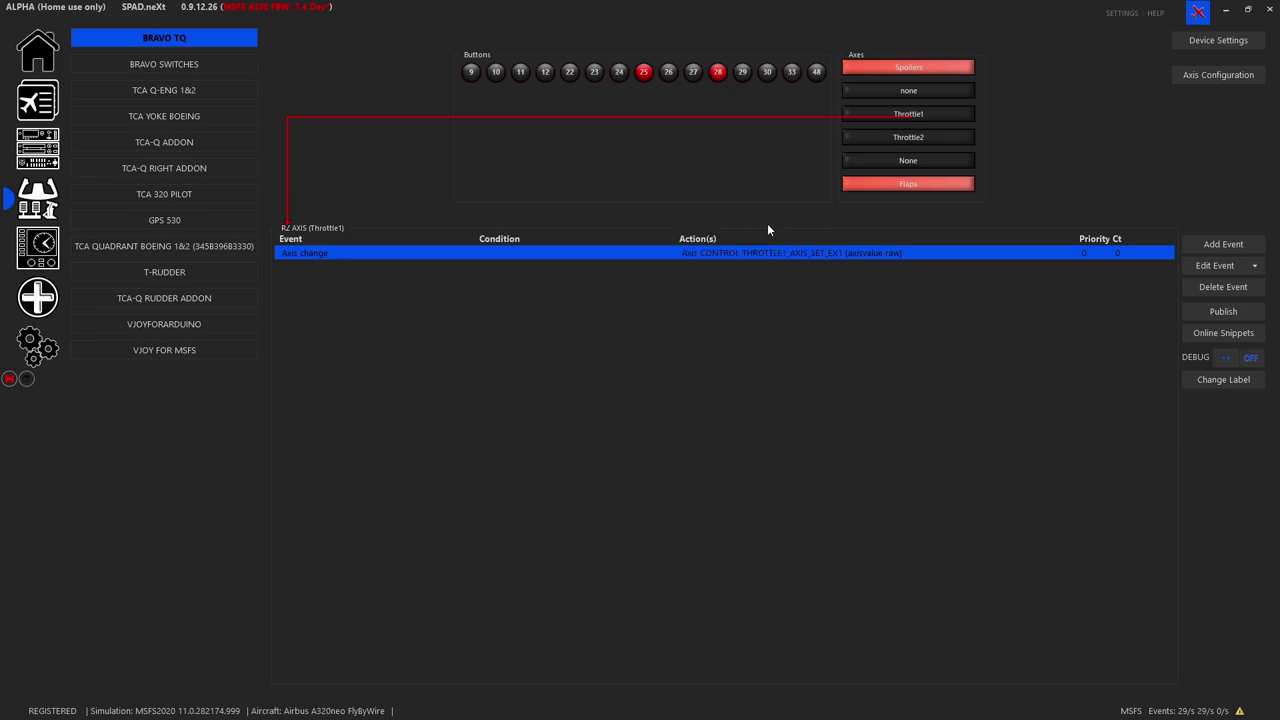
# Review the copy and paste options for the Throttle1 and Throttle2 axis events, without pasting anything.
pyautogui.click(1255, 266)
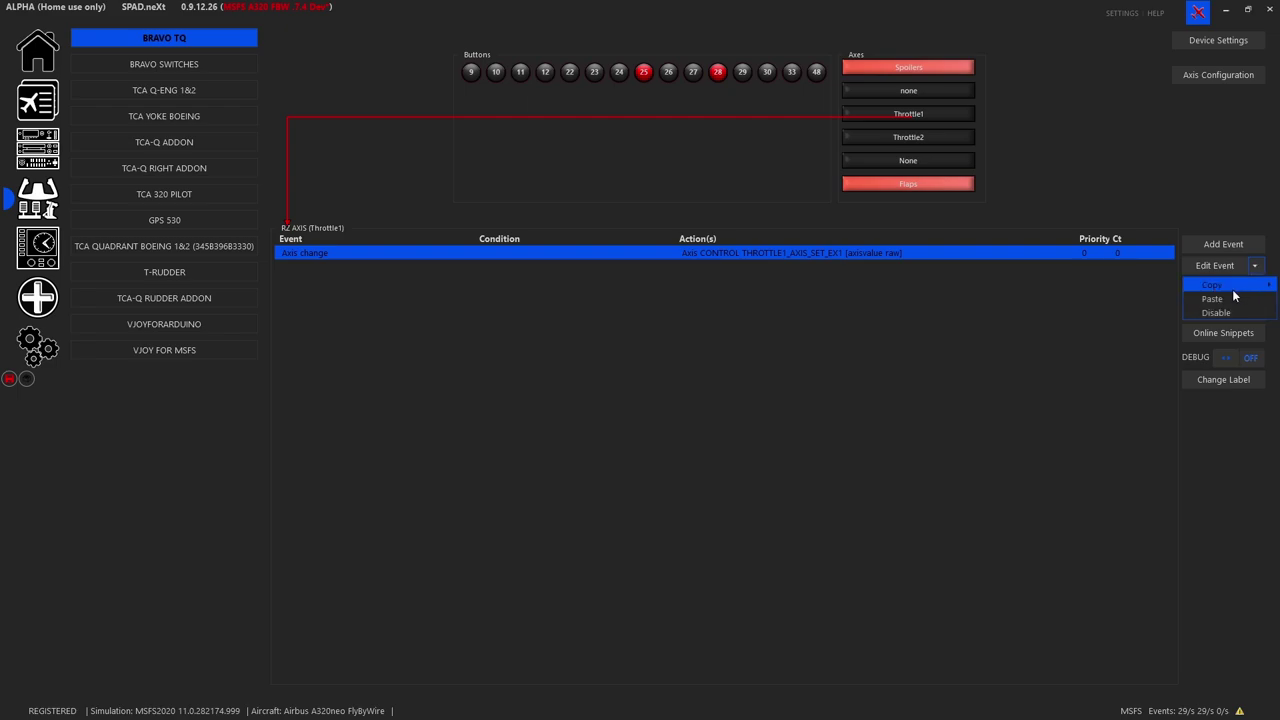
pyautogui.moveTo(1232, 289)
pyautogui.click(1122, 280)
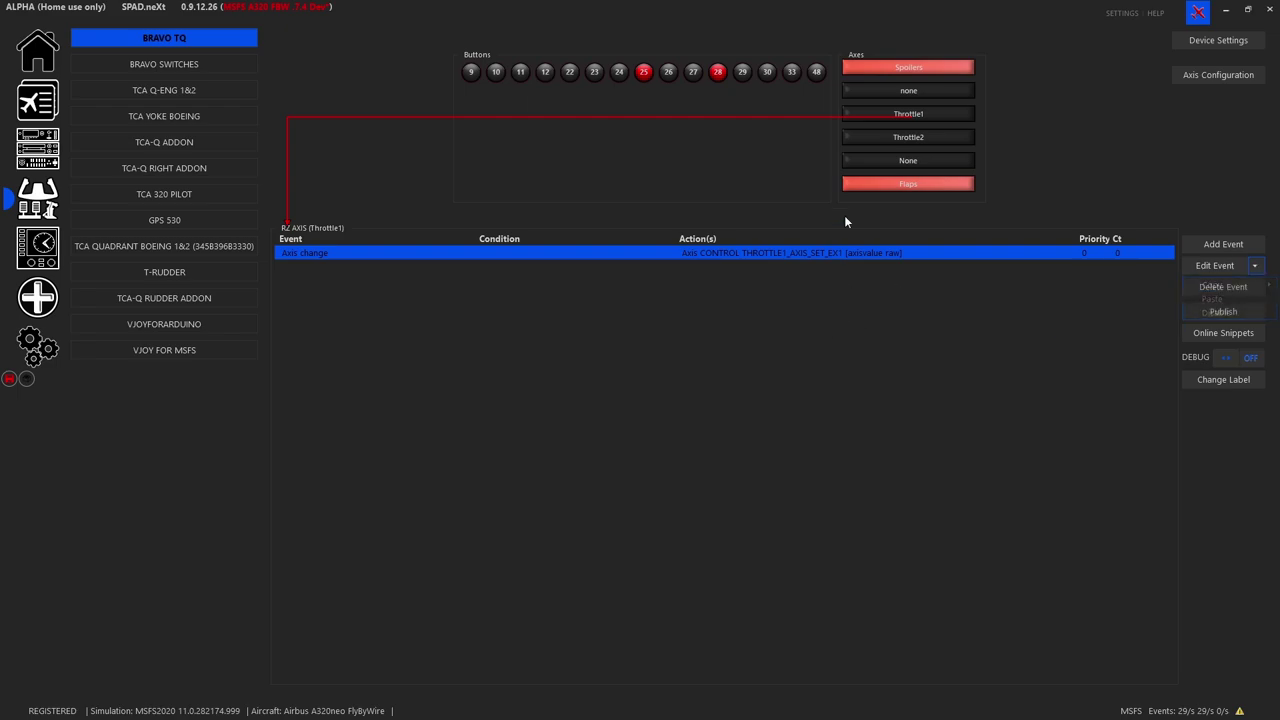
pyautogui.rightClick(912, 158)
pyautogui.click(940, 162)
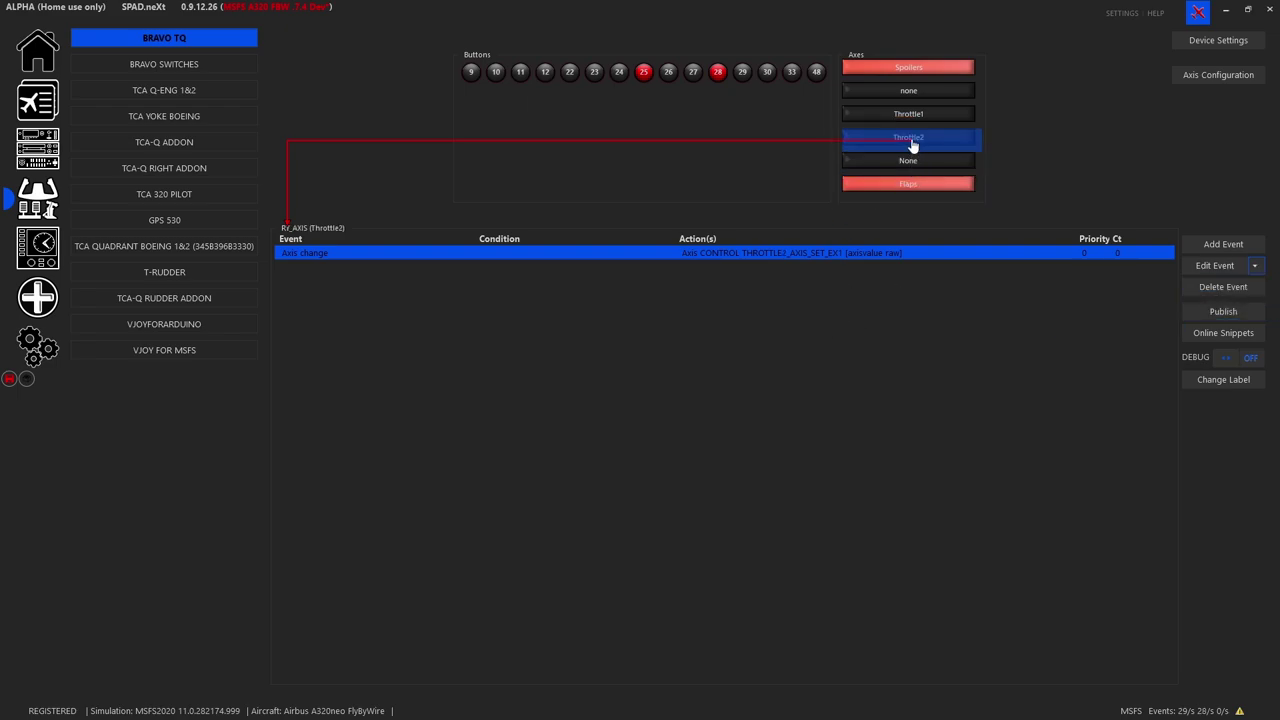
pyautogui.click(1259, 270)
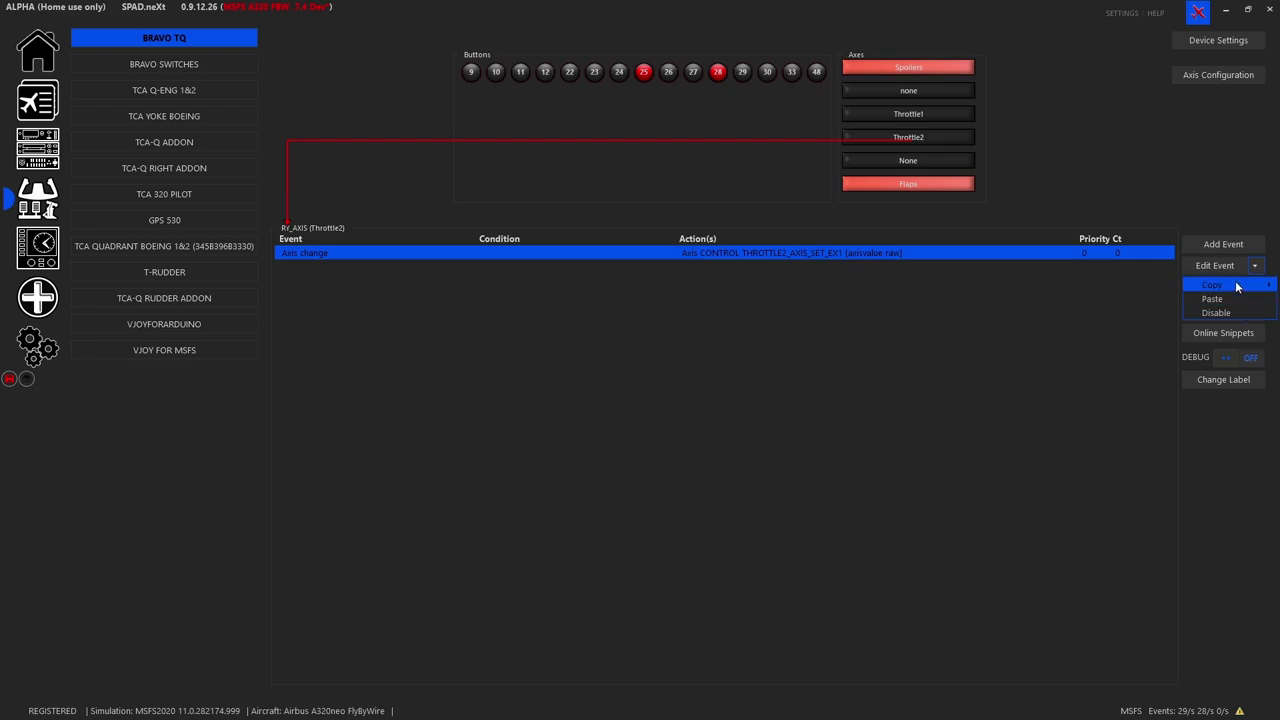
pyautogui.click(754, 250)
# Inspect the Throttle2 axis change configuration and locate its target THROTTLE2_AXIS_SET_EX1 in the target list, keeping the target as it is.
pyautogui.doubleClick(754, 251)
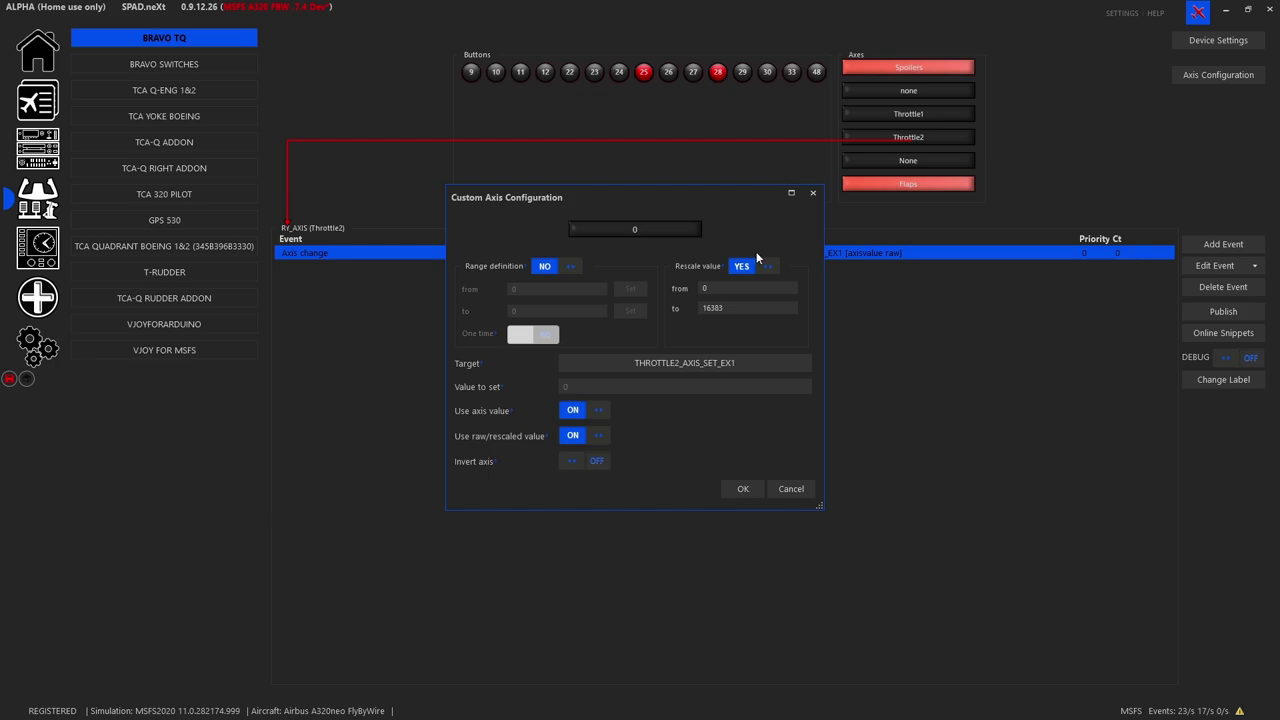
pyautogui.click(668, 365)
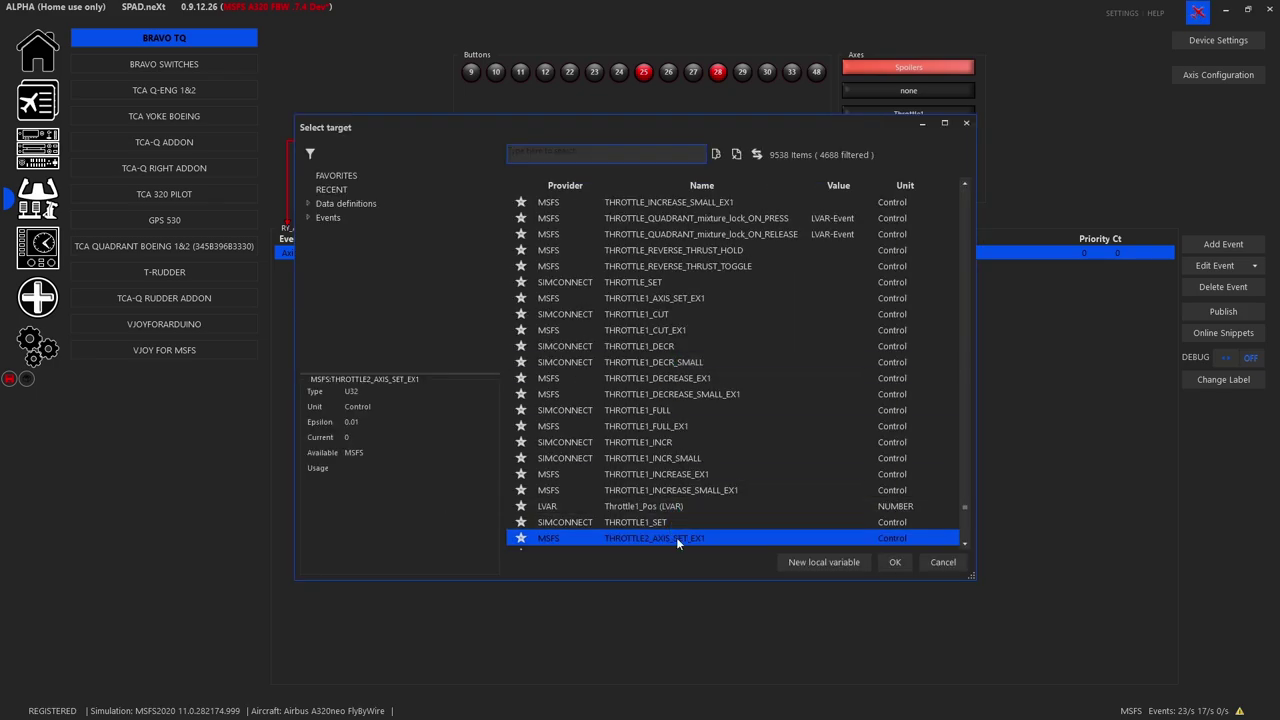
pyautogui.doubleClick(677, 539)
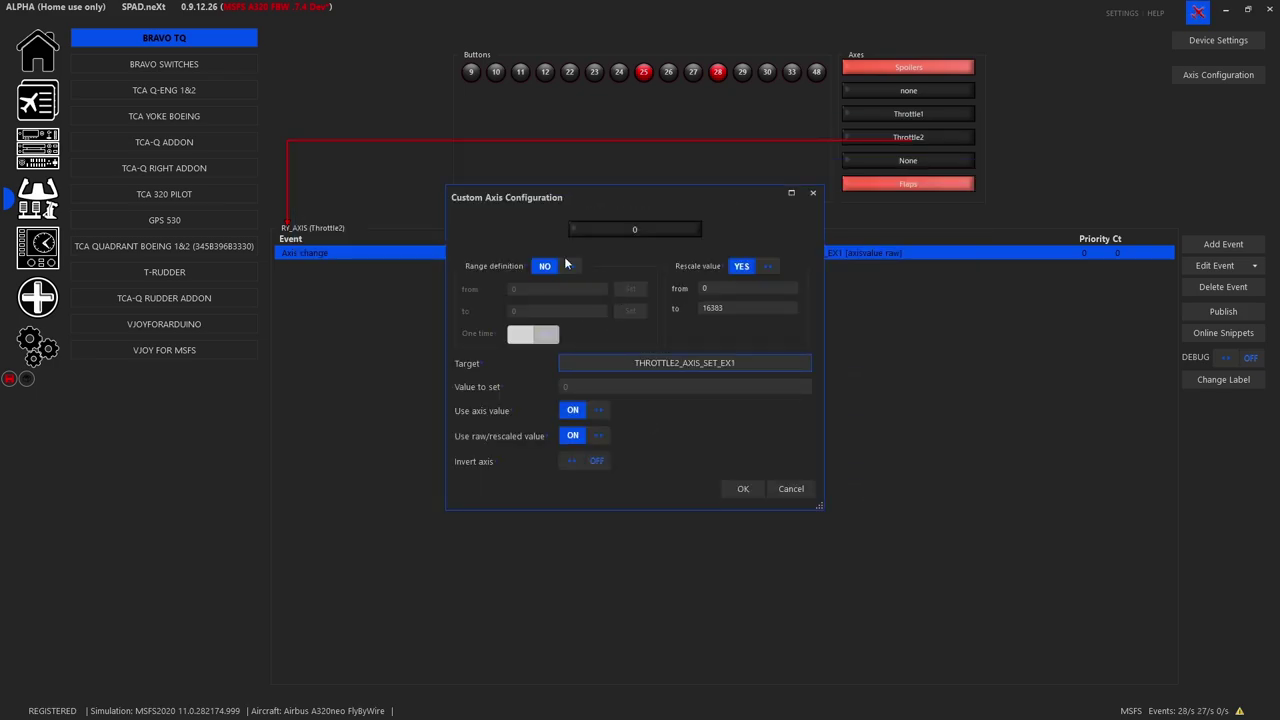
pyautogui.click(806, 489)
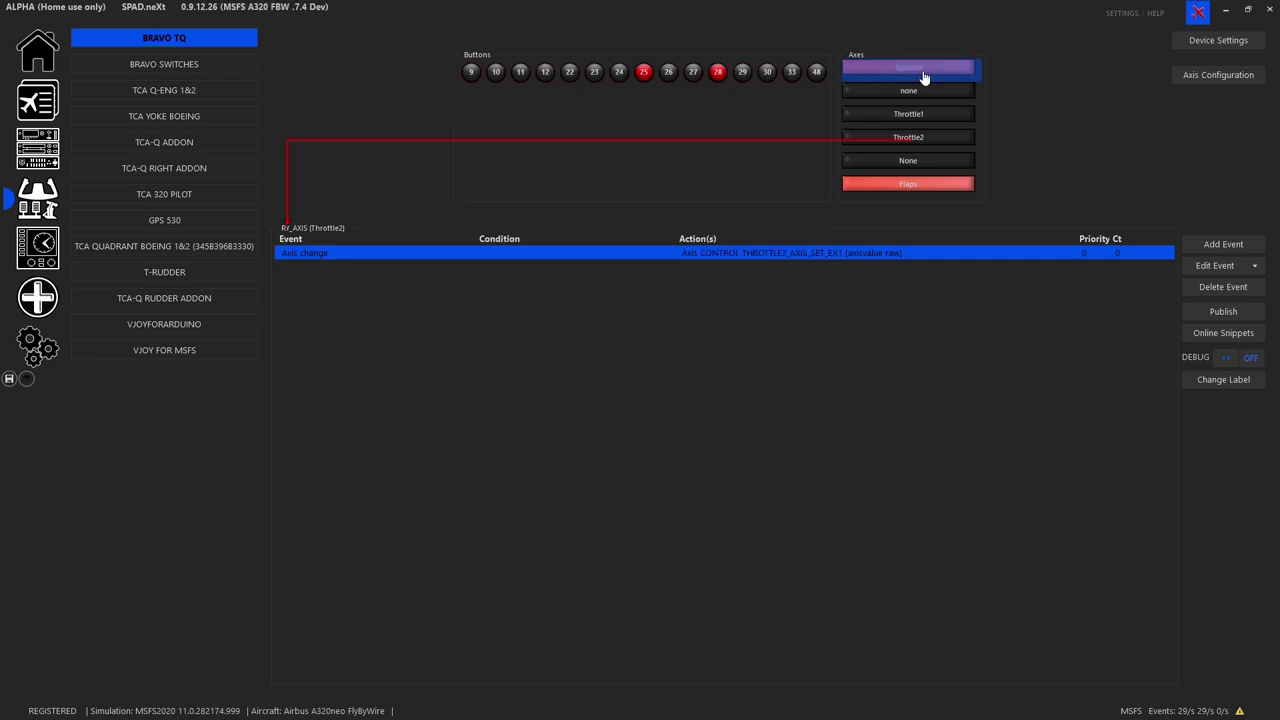
# Inspect the label setting of the Spoilers, none, Throttle1 and Throttle2 axes in turn, cancelling each time.
pyautogui.click(1204, 385)
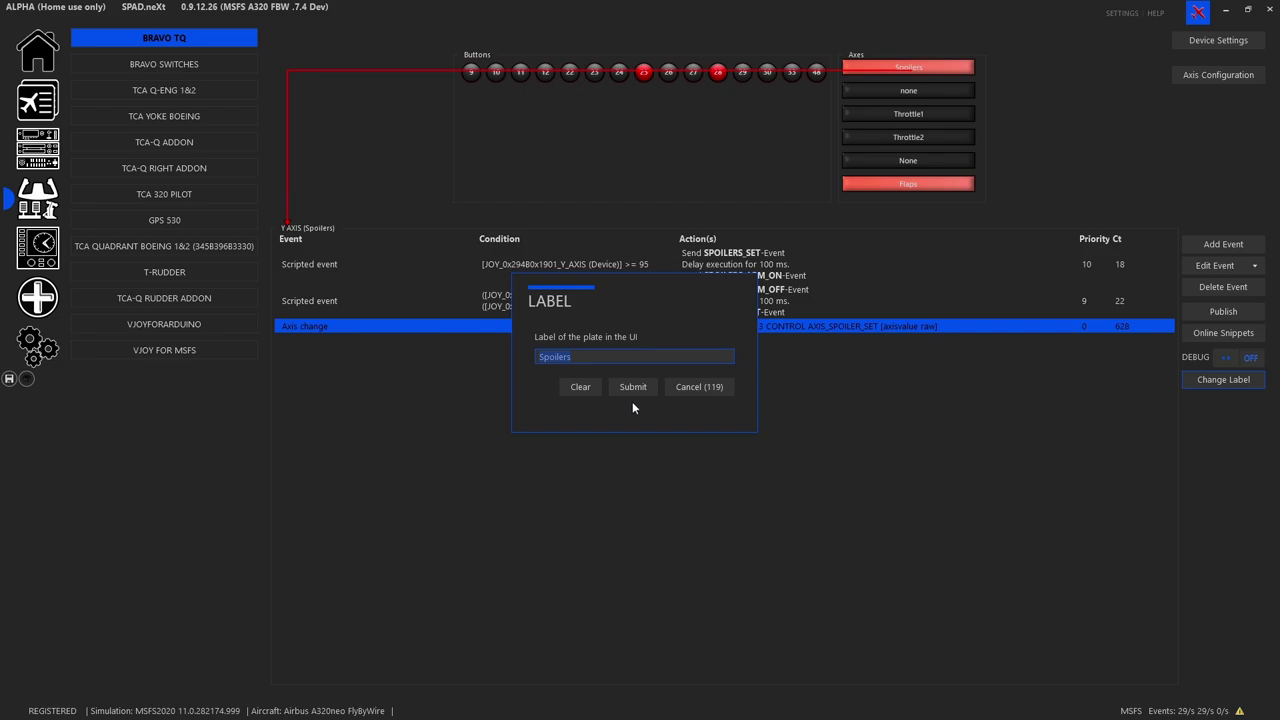
pyautogui.click(692, 388)
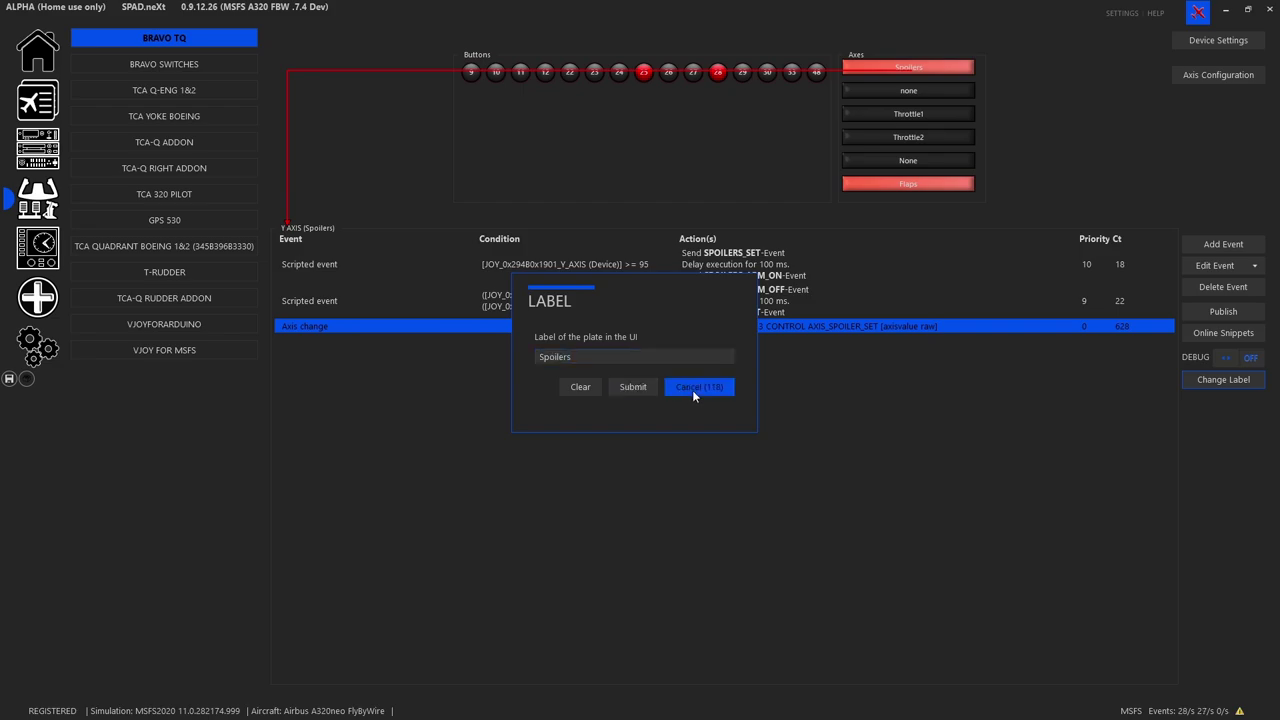
pyautogui.click(933, 94)
pyautogui.click(1225, 385)
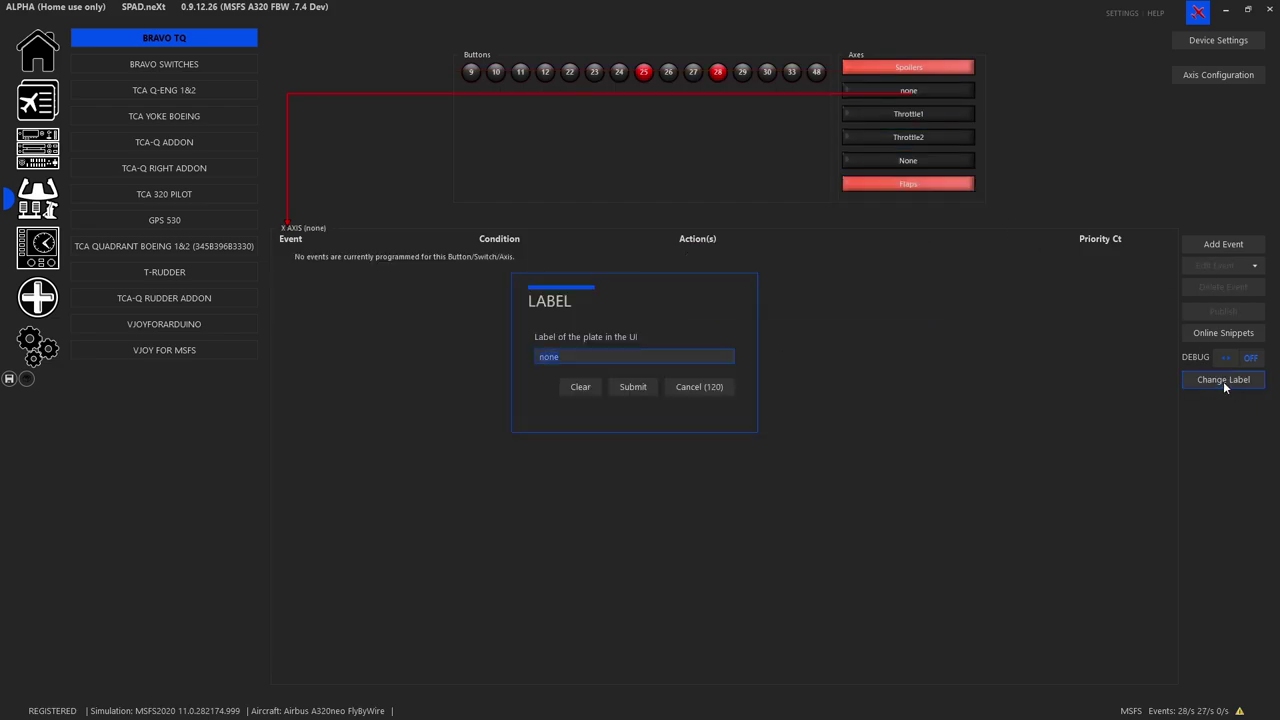
pyautogui.click(711, 392)
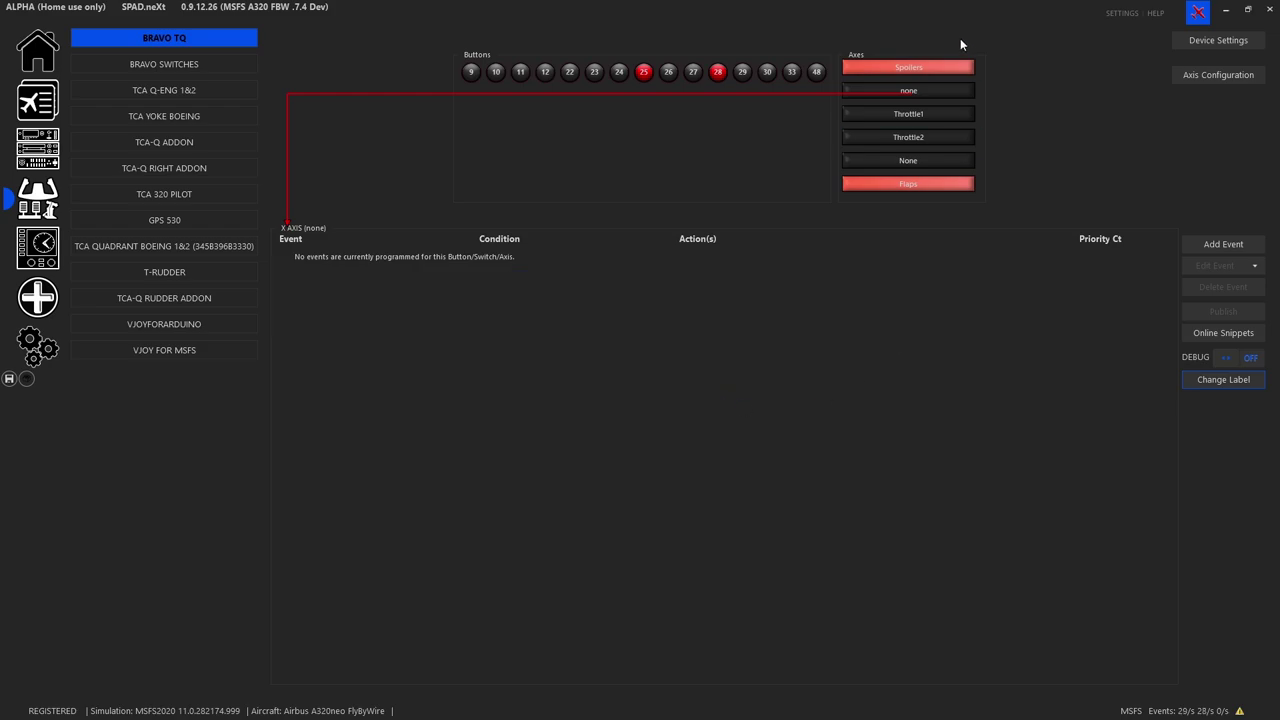
pyautogui.click(913, 117)
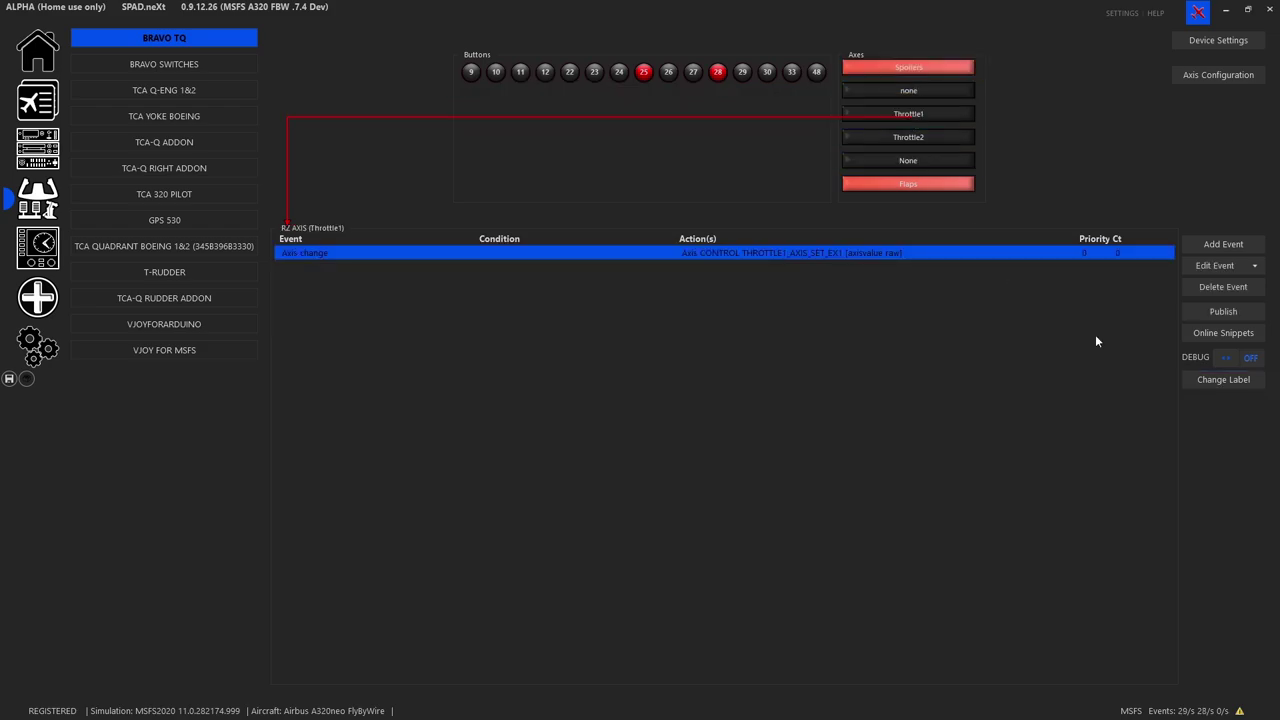
pyautogui.click(1225, 385)
pyautogui.click(697, 393)
pyautogui.click(852, 137)
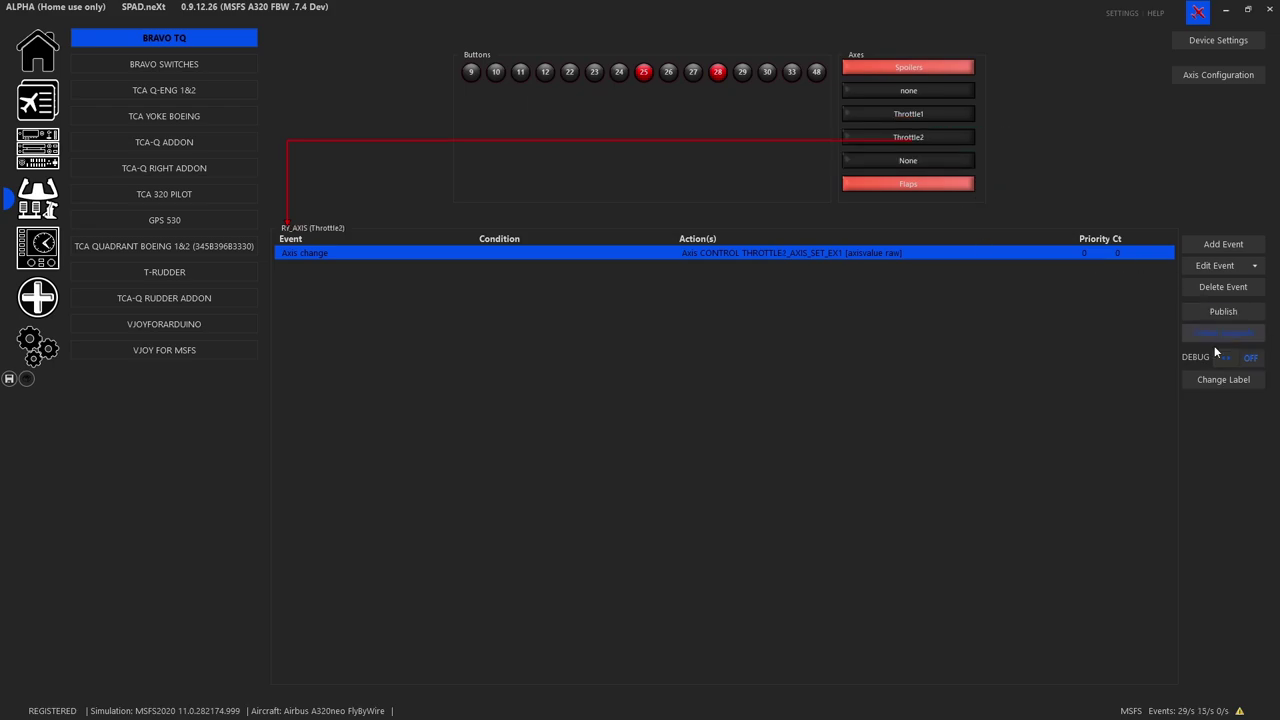
pyautogui.click(1202, 380)
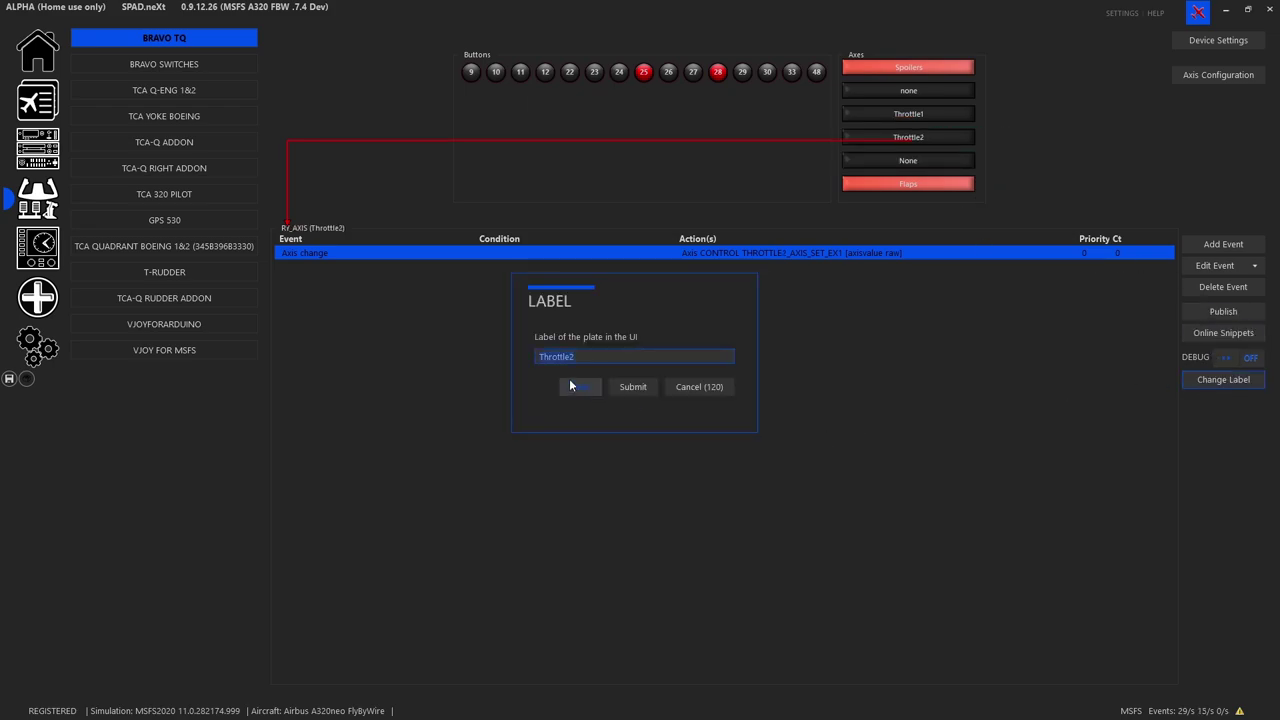
pyautogui.click(696, 389)
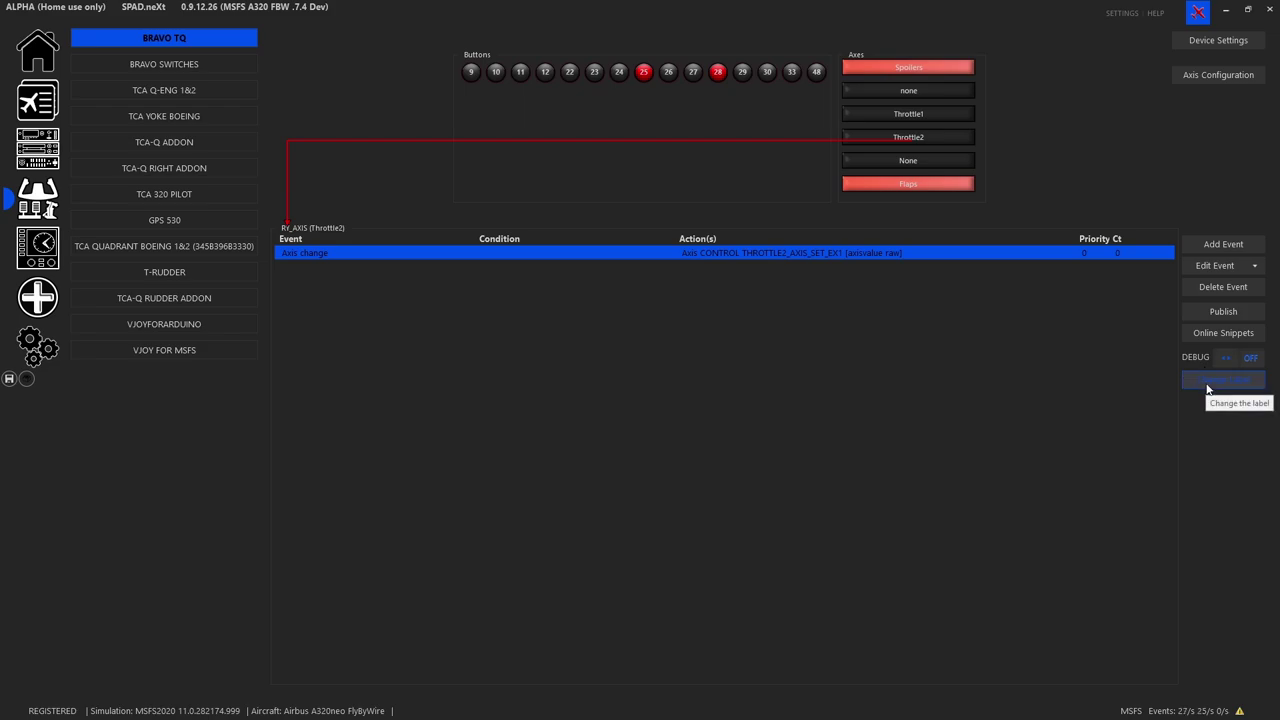
# Set the full-up position of the Flaps axis from the lever's current position, keeping the Flaps (auto-detent) action, and accept the configuration.
pyautogui.click(912, 195)
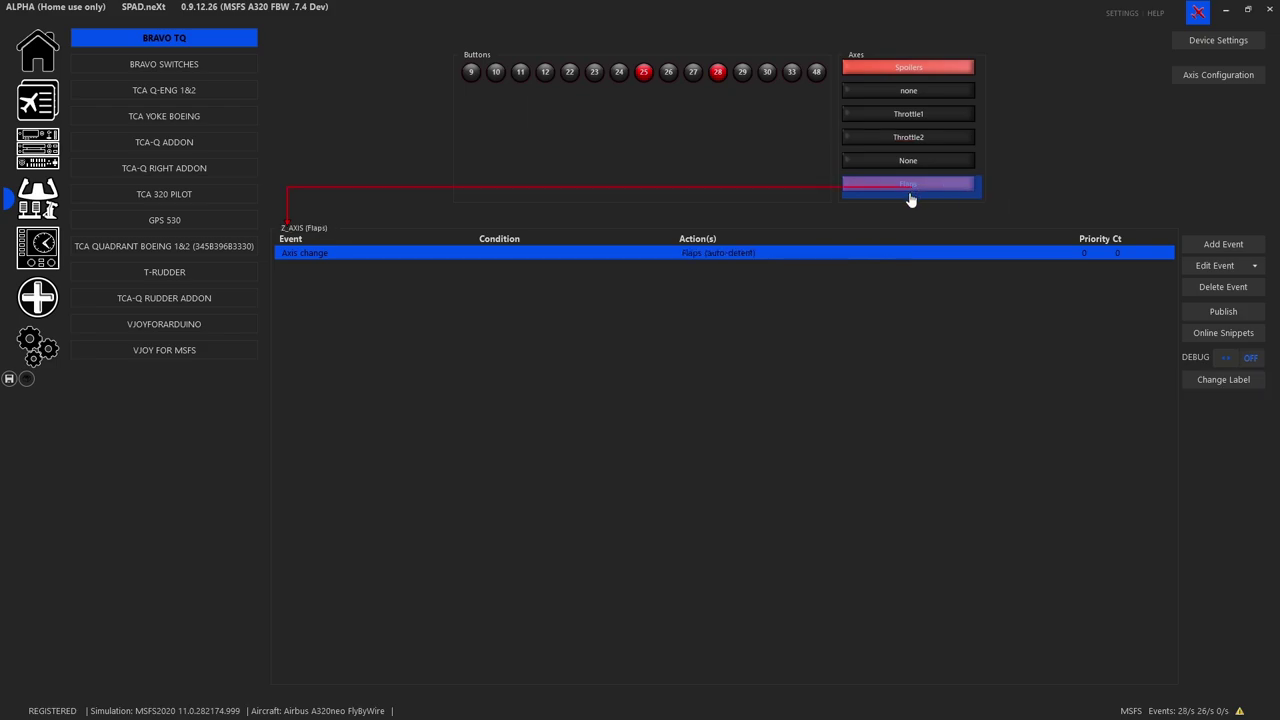
pyautogui.doubleClick(789, 254)
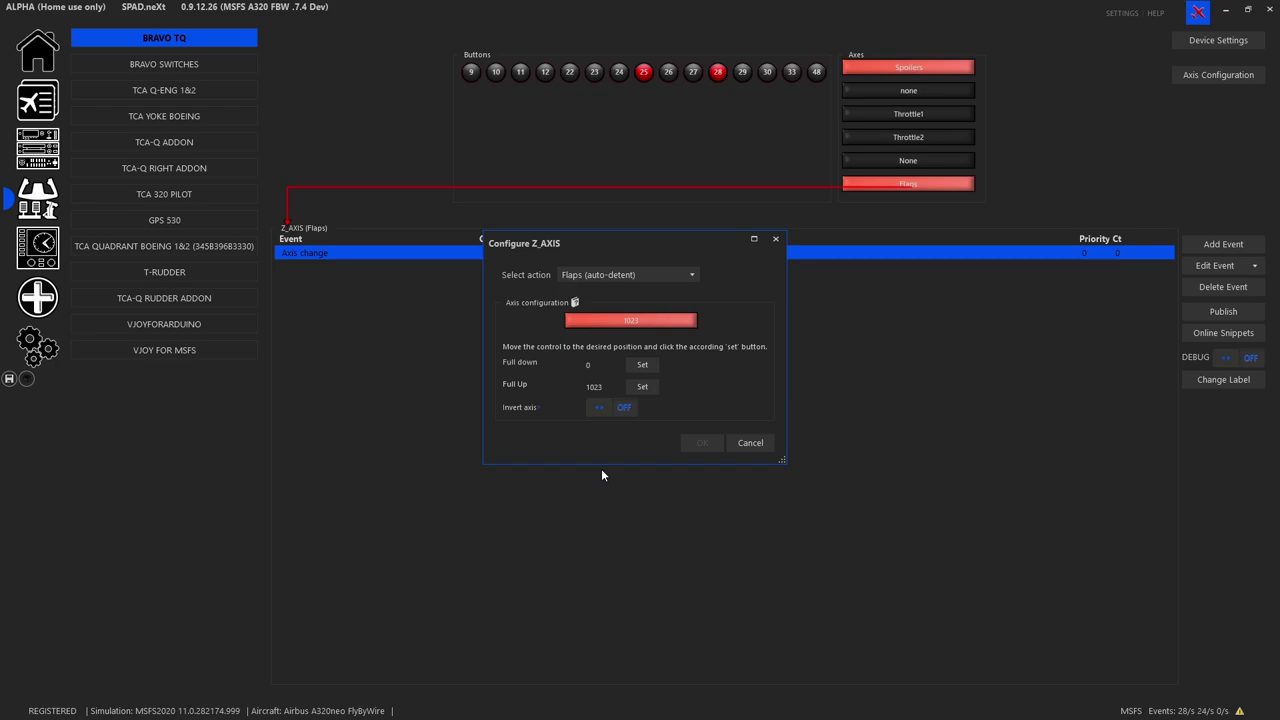
pyautogui.click(647, 387)
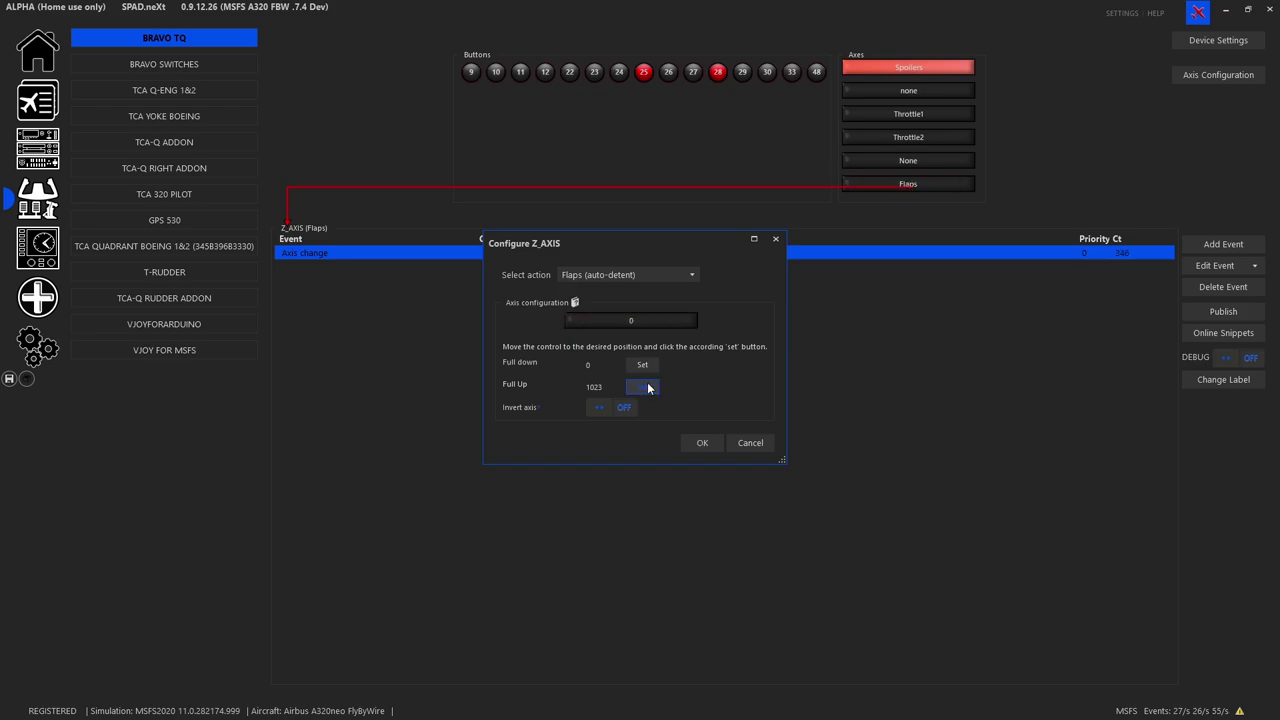
pyautogui.click(710, 442)
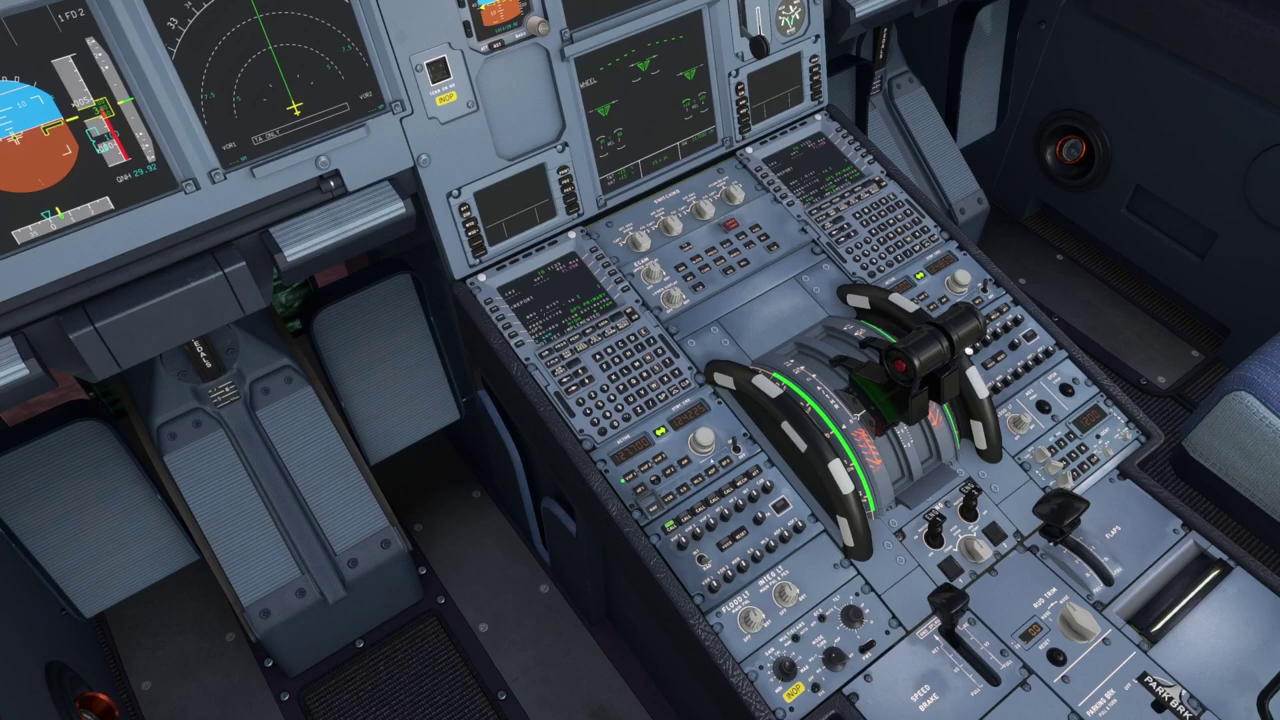
# Switch to the flight simulator, bring the cockpit flyPad into view and open the throttle detent calibration from its simulation settings.
pyautogui.hotkey('alt', '1')
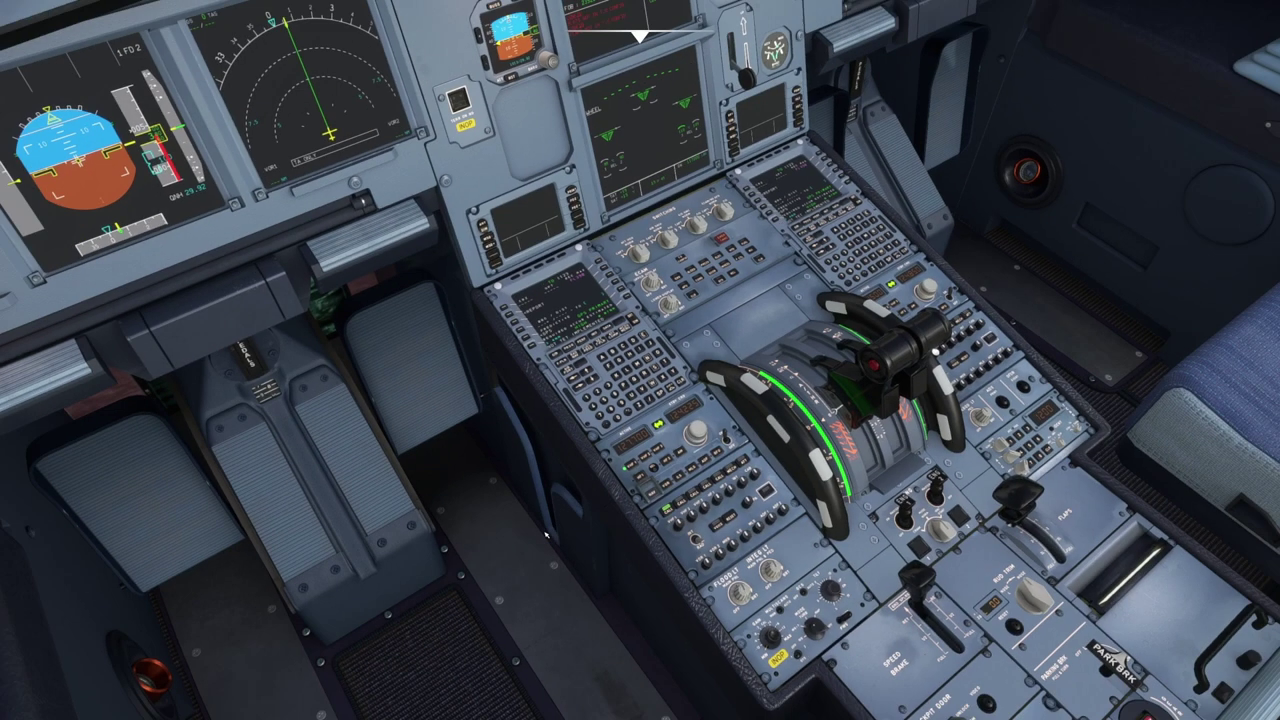
pyautogui.hotkey('ctrl', 'space')
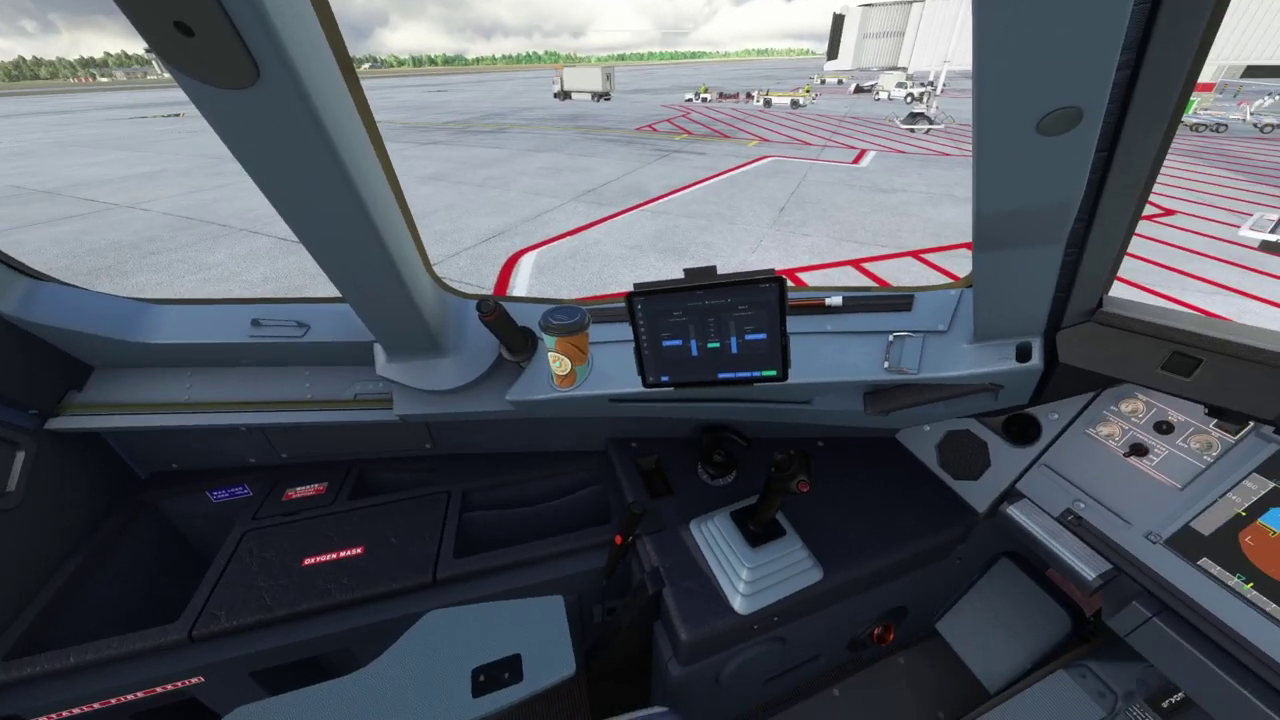
pyautogui.hotkey('alt', '2')
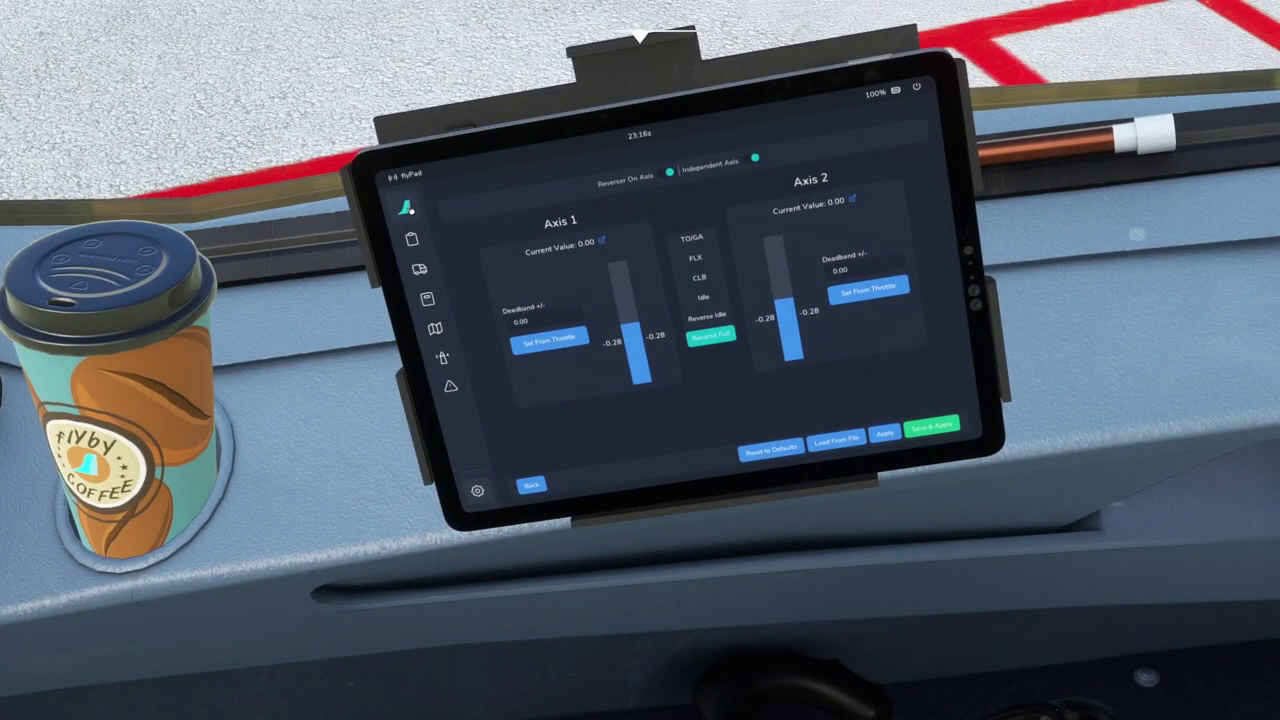
pyautogui.click(407, 207)
pyautogui.click(477, 490)
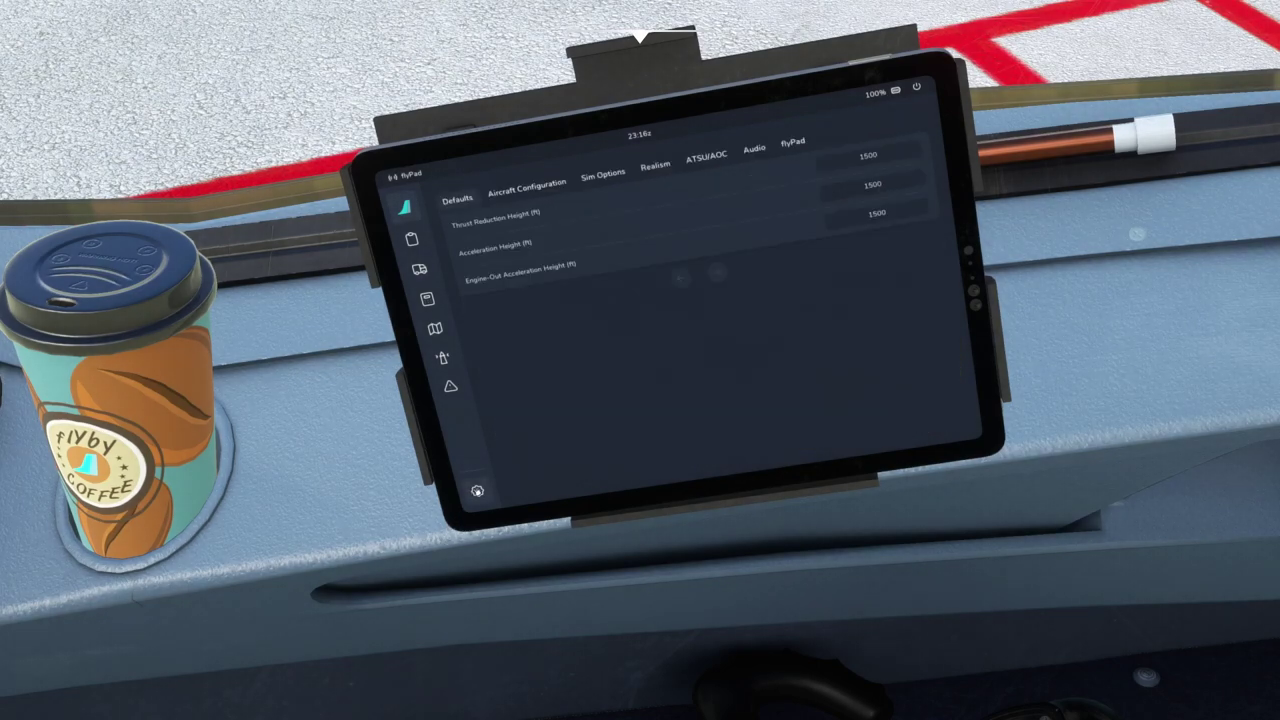
pyautogui.click(558, 184)
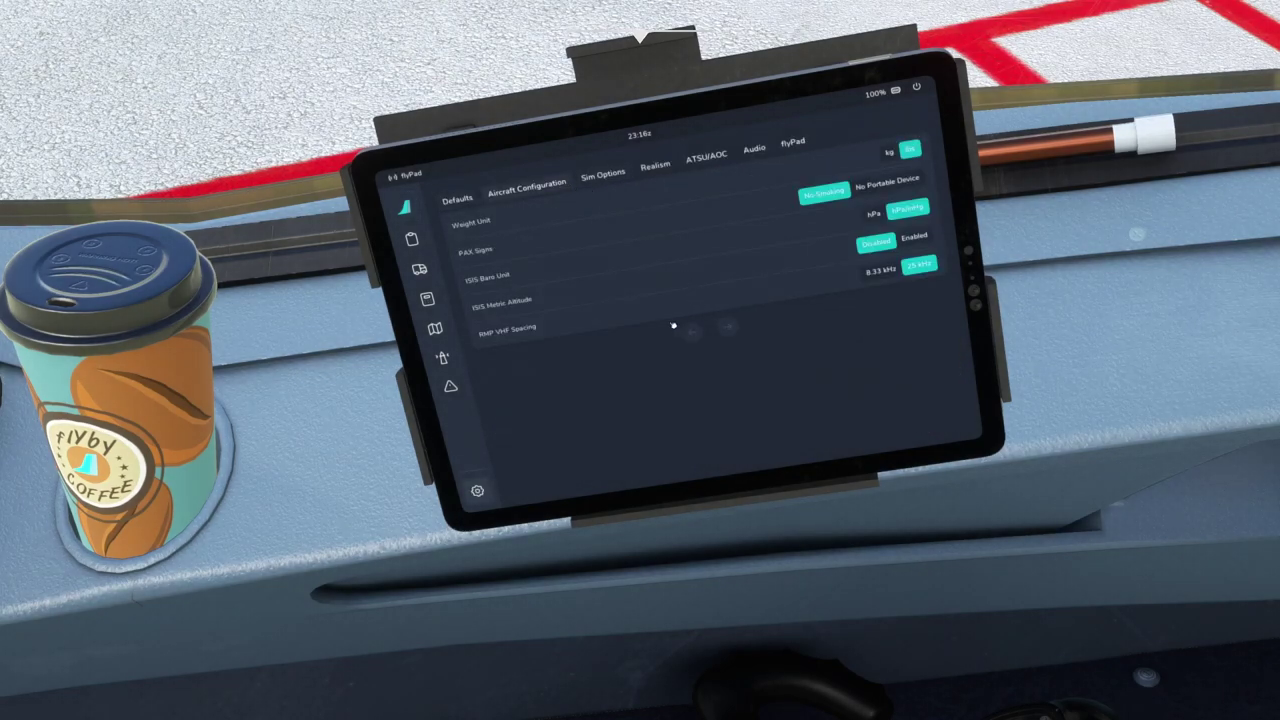
pyautogui.click(612, 175)
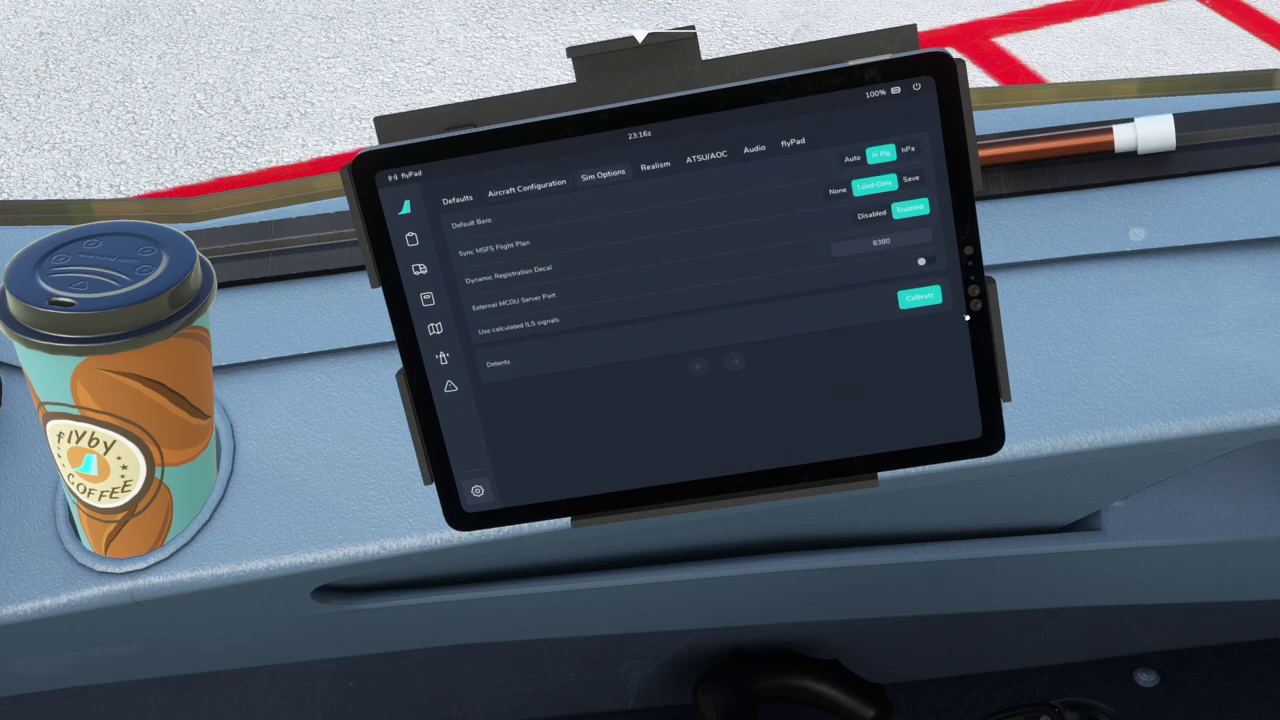
pyautogui.click(931, 298)
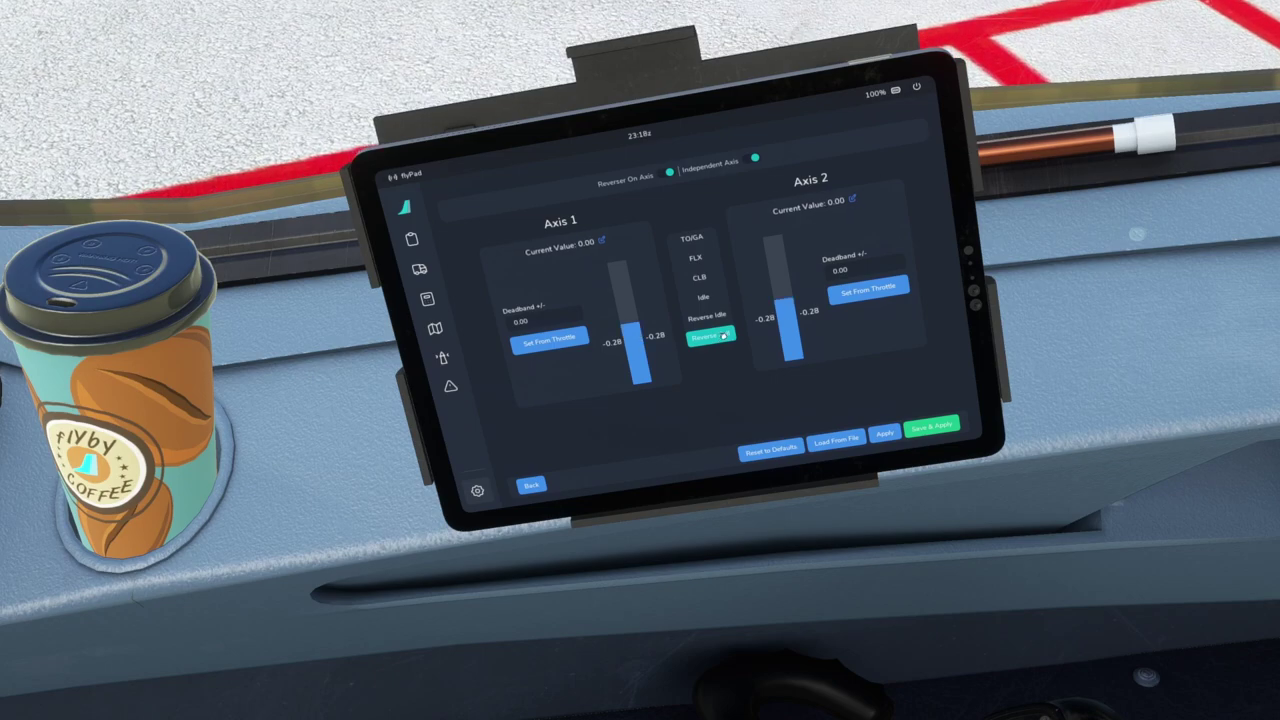
# Compare the Reverse Idle and Idle detents and inspect Axis 1's start and end values for Reverse Idle.
pyautogui.click(717, 316)
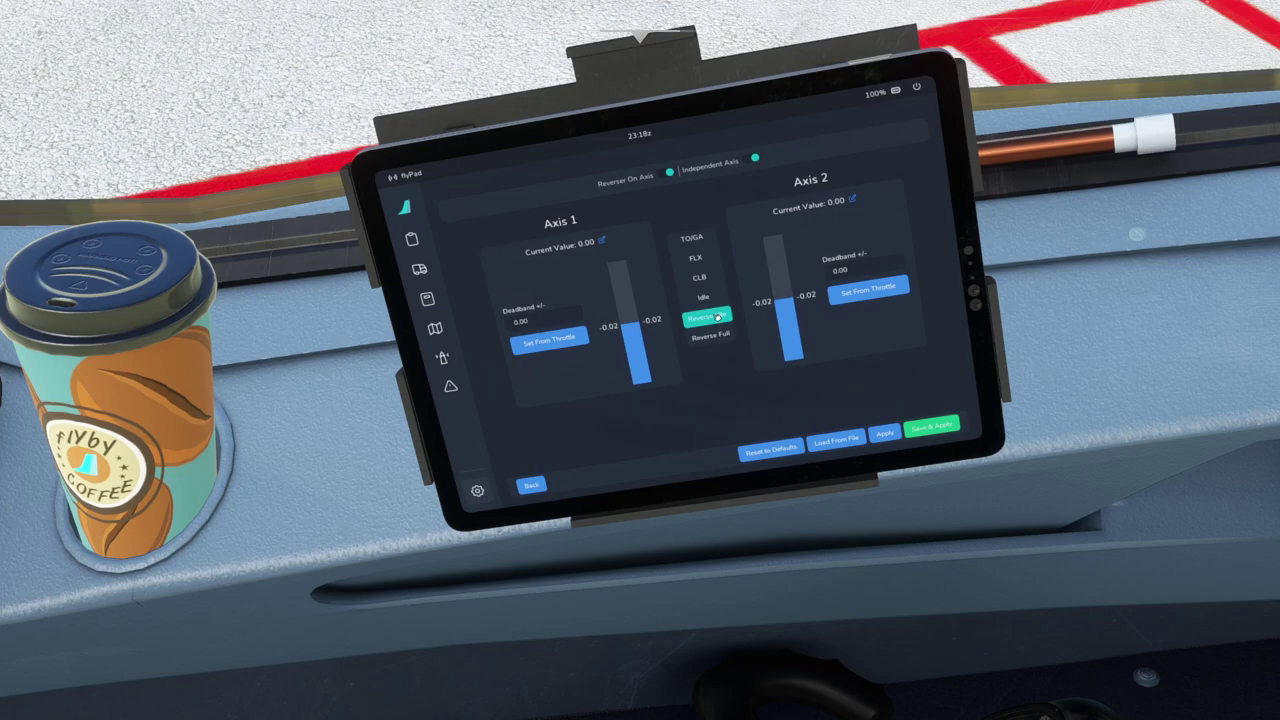
pyautogui.click(708, 301)
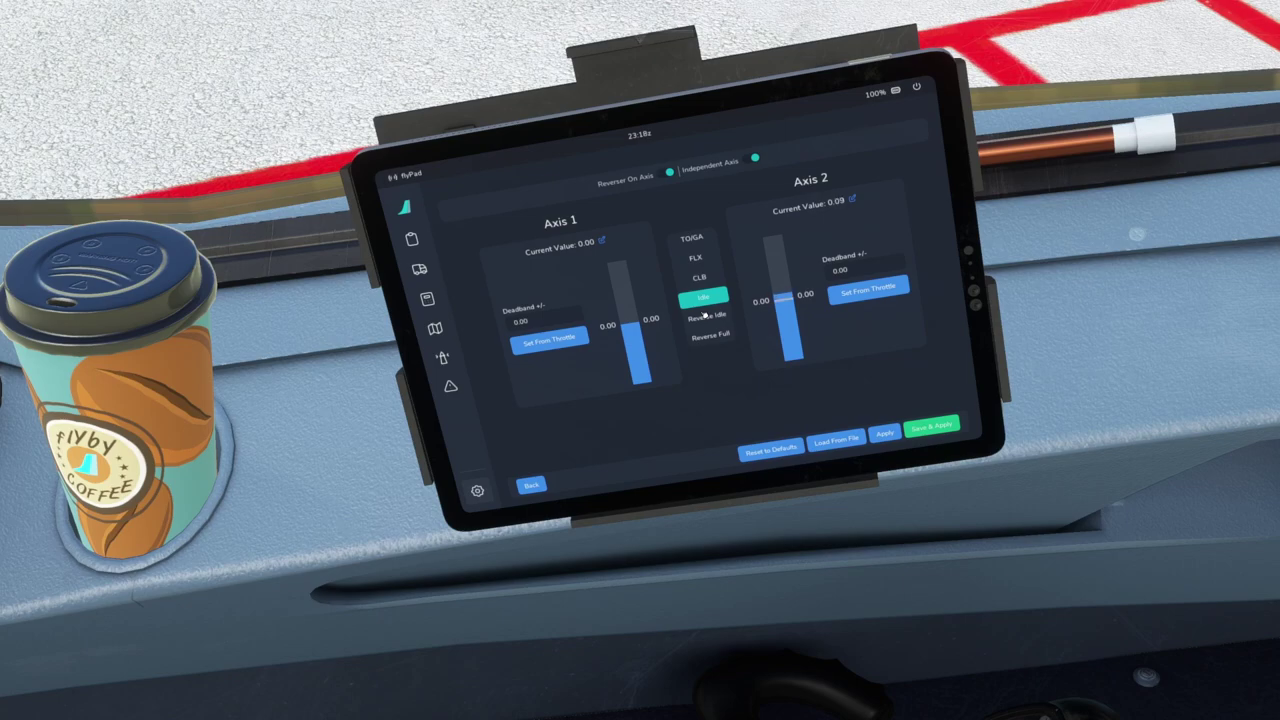
pyautogui.click(705, 318)
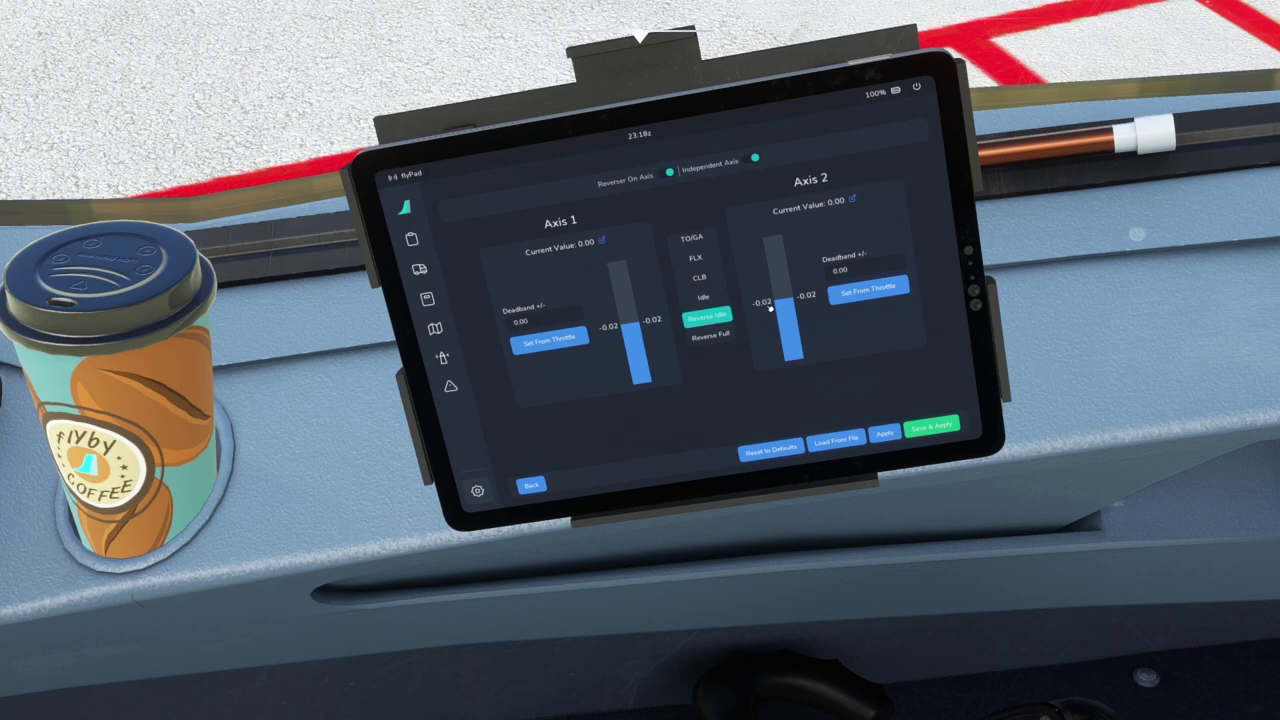
pyautogui.click(601, 242)
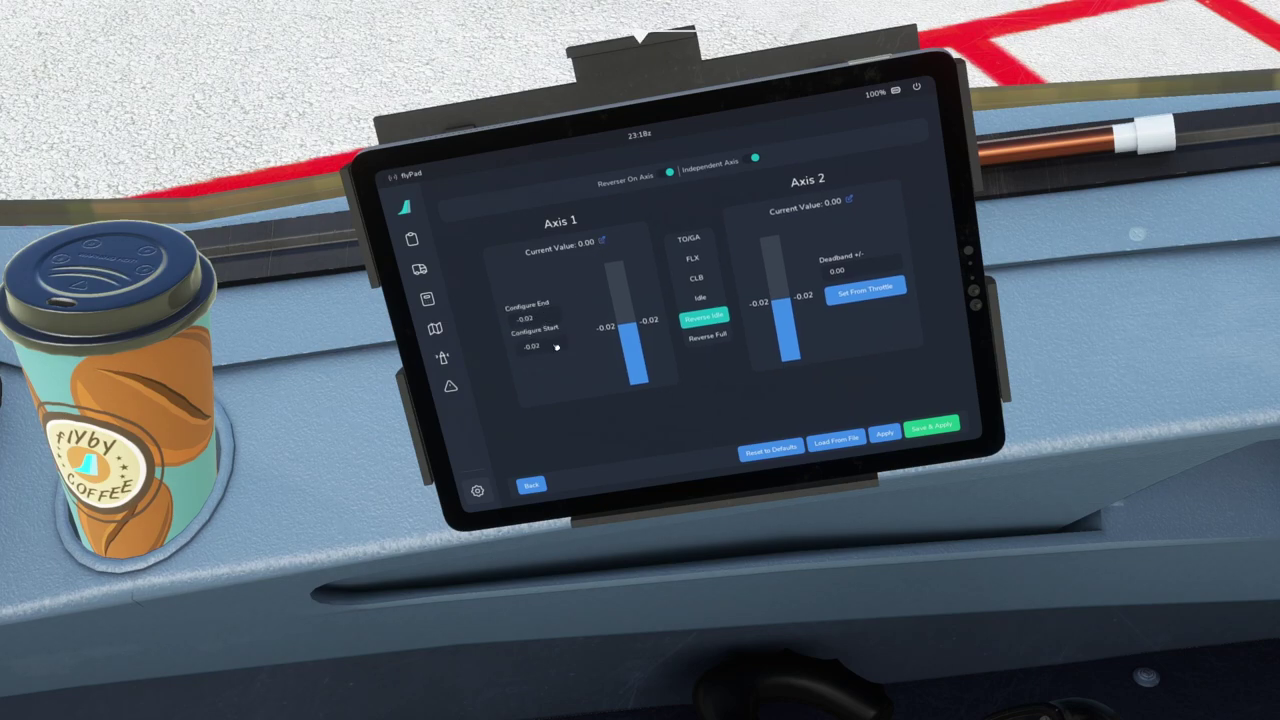
pyautogui.click(602, 243)
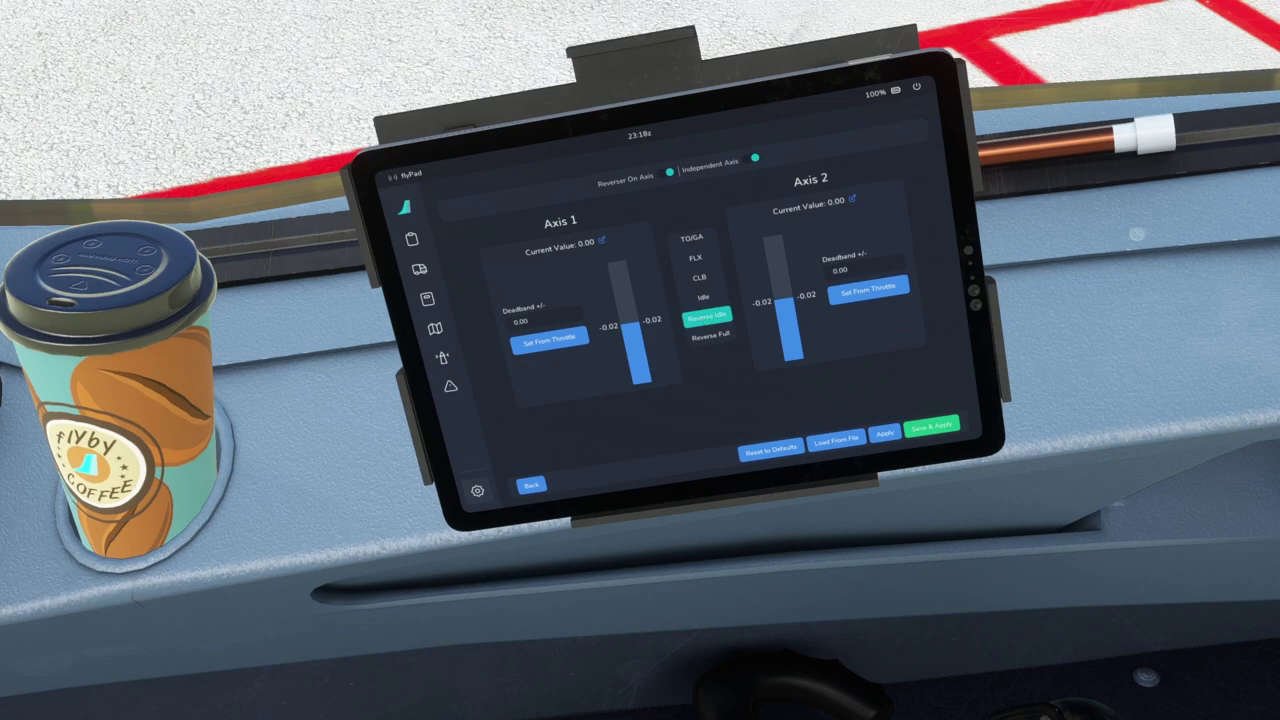
# Inspect Axis 1's start and end values for the Idle detent and return to its deadband display.
pyautogui.click(706, 298)
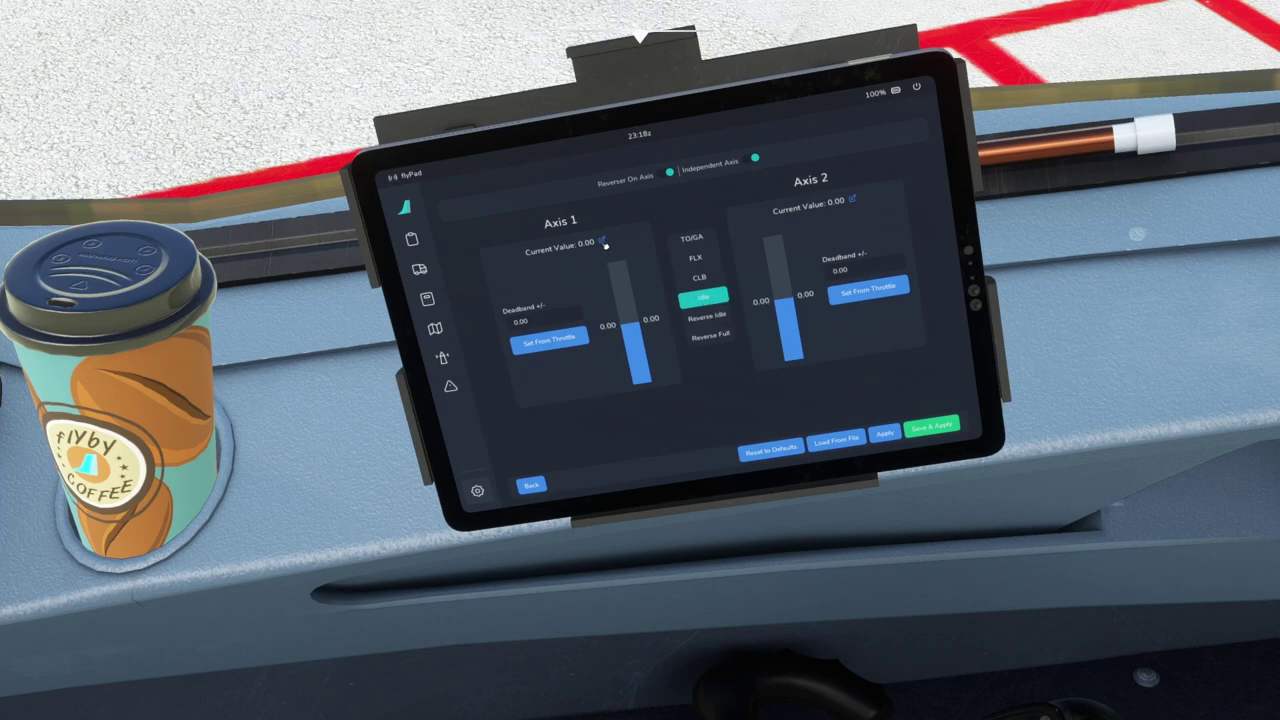
pyautogui.click(603, 242)
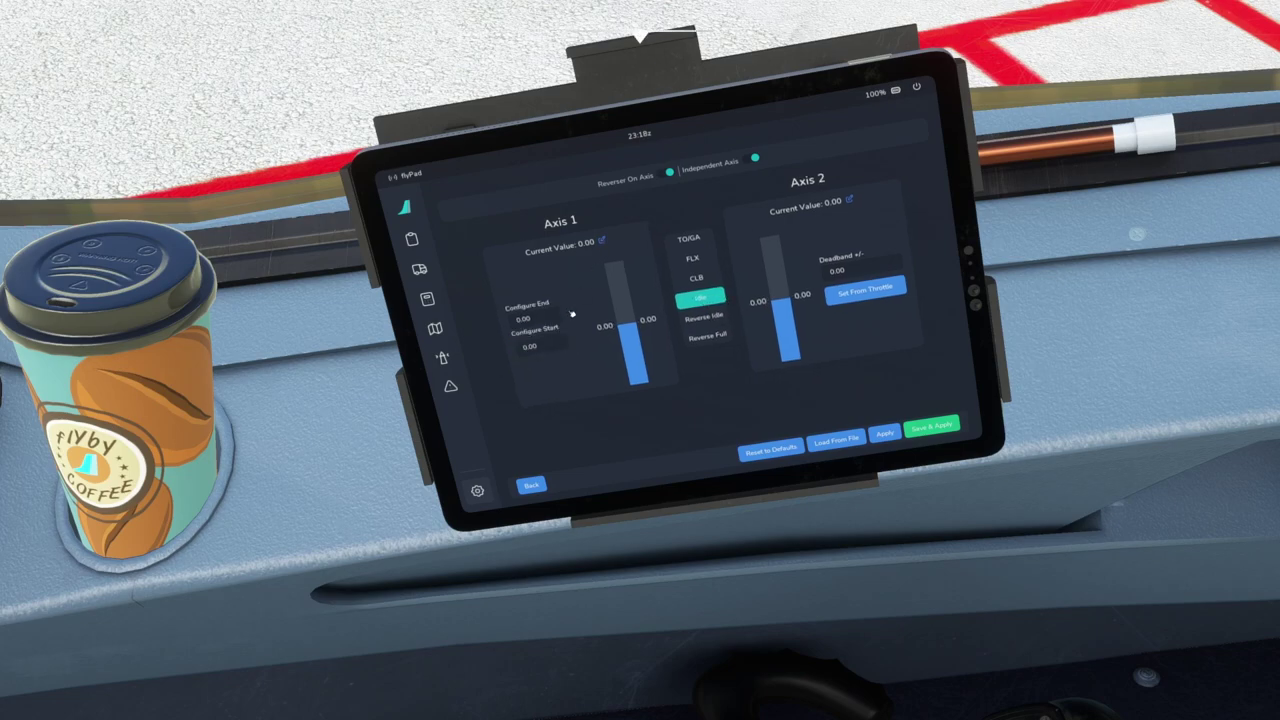
pyautogui.click(604, 242)
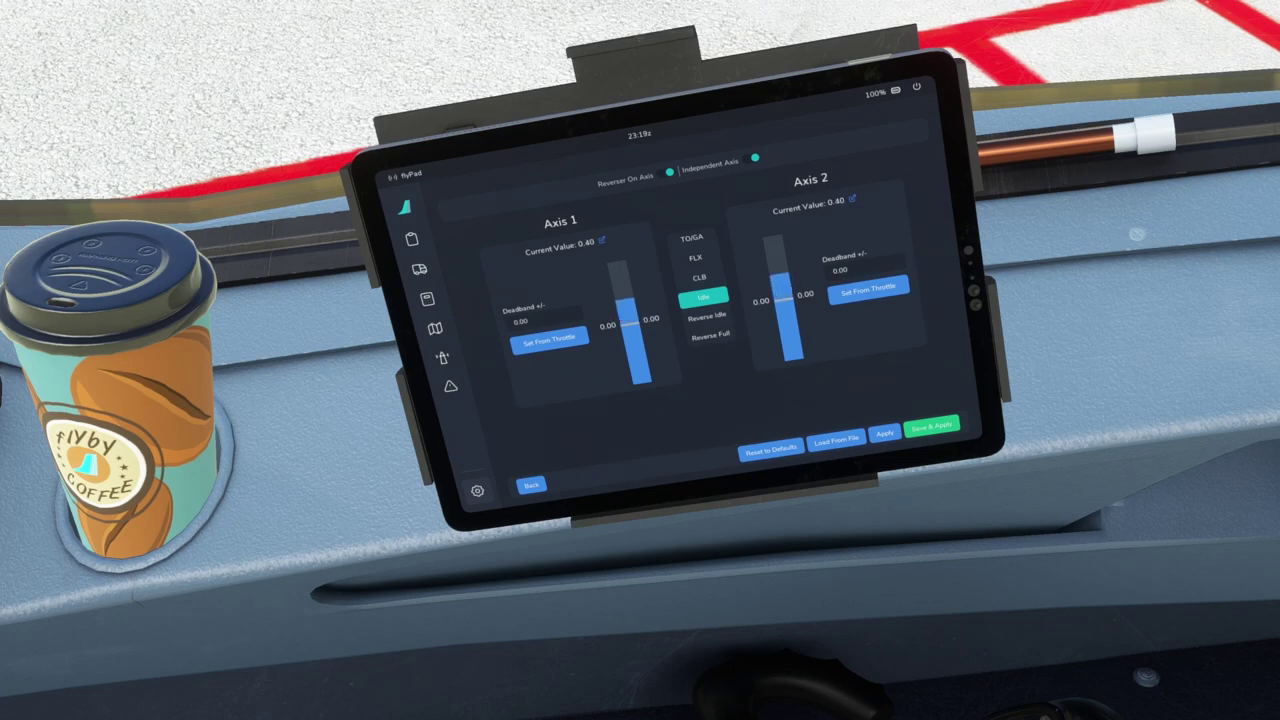
# Inspect Axis 1's start and end values for the CLB and FLX detents in turn.
pyautogui.click(699, 277)
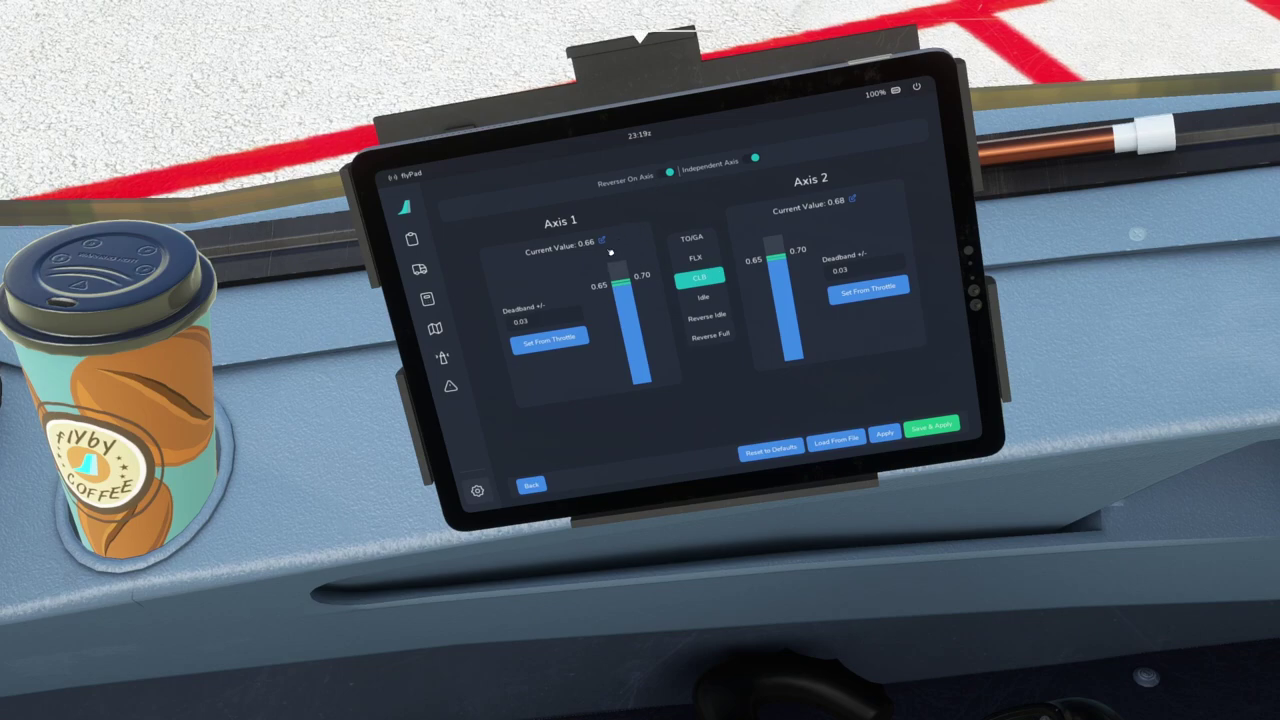
pyautogui.click(604, 242)
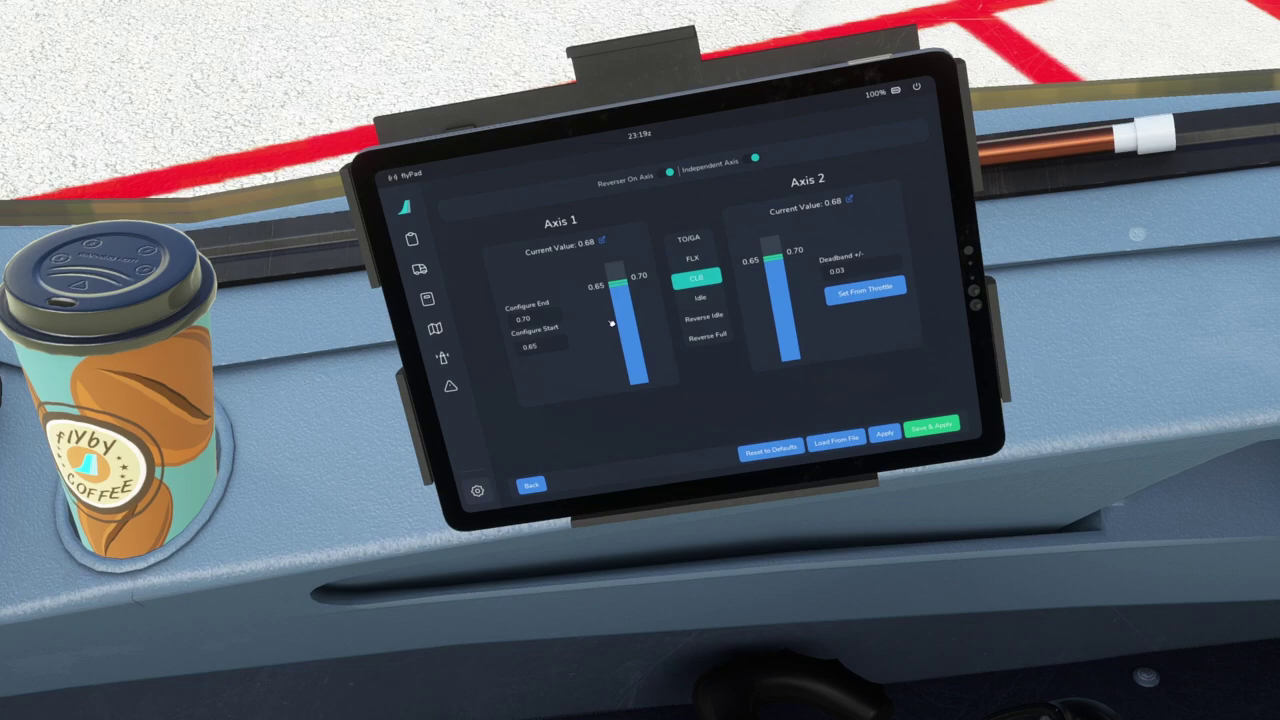
pyautogui.click(690, 263)
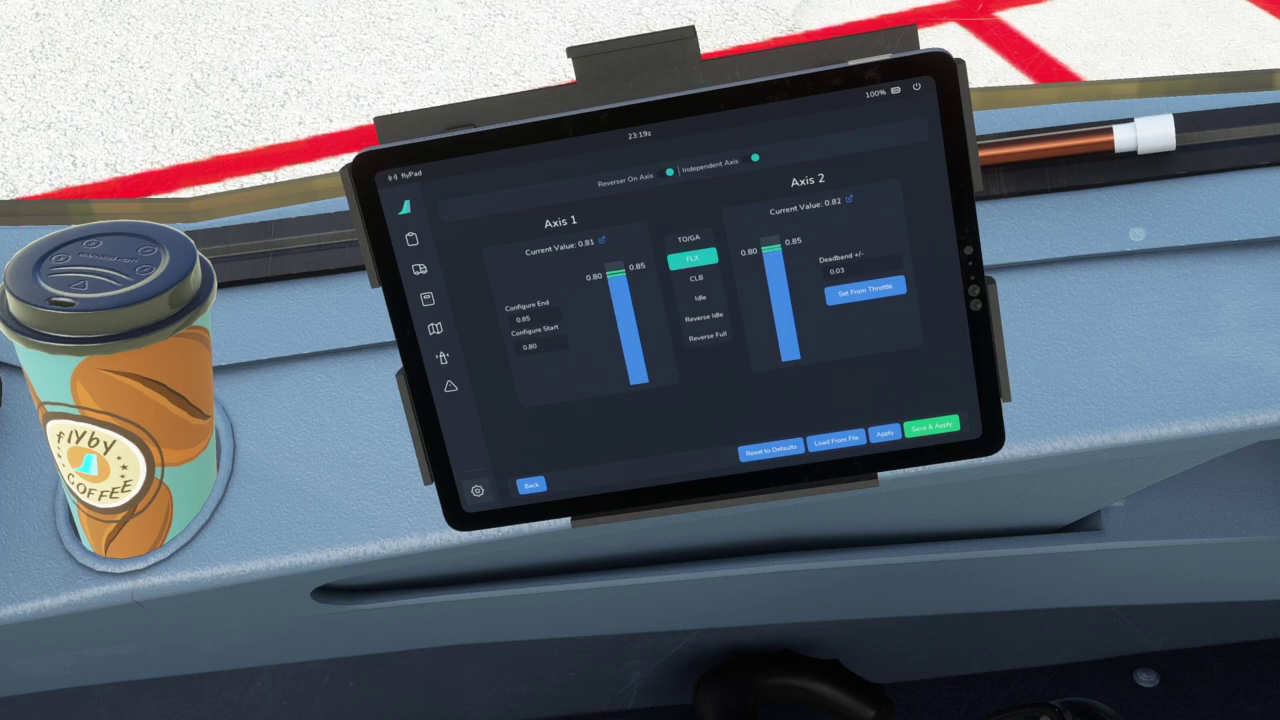
# Inspect Axis 1's start and end values for the TO/GA detent, return to its deadband display and leave the close-up of the flyPad.
pyautogui.click(689, 240)
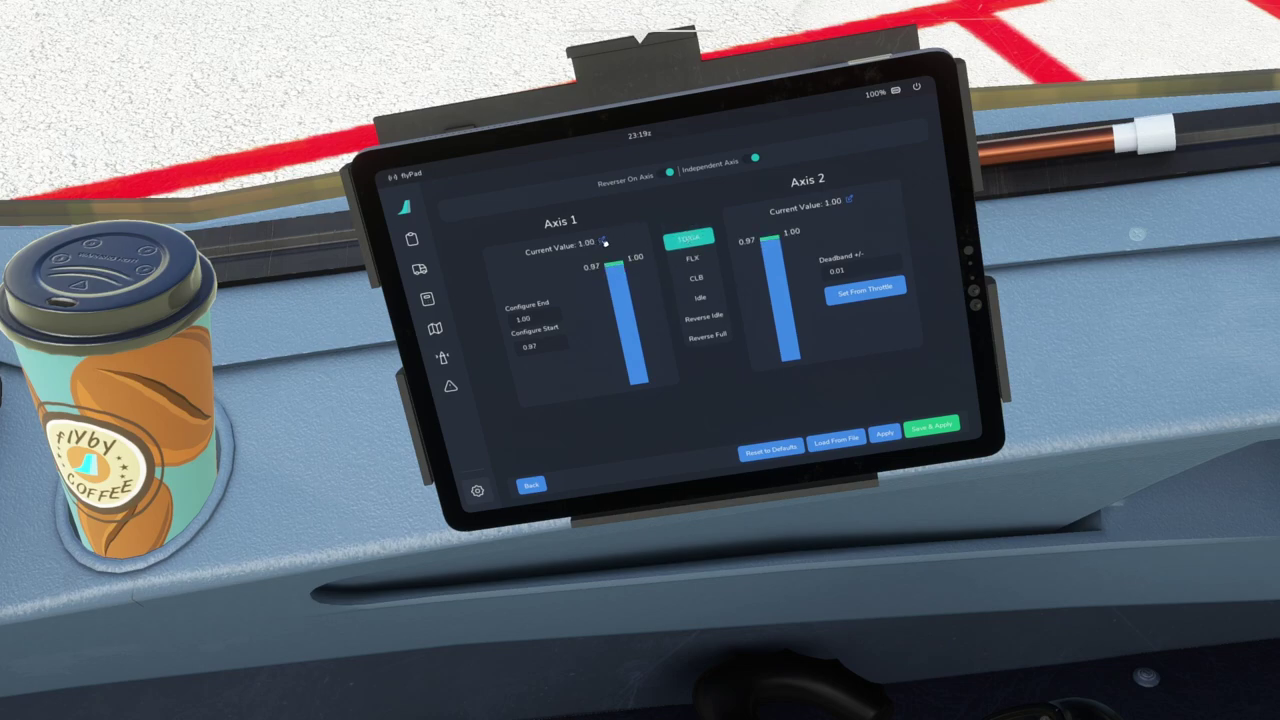
pyautogui.click(601, 243)
pyautogui.click(603, 242)
pyautogui.click(603, 243)
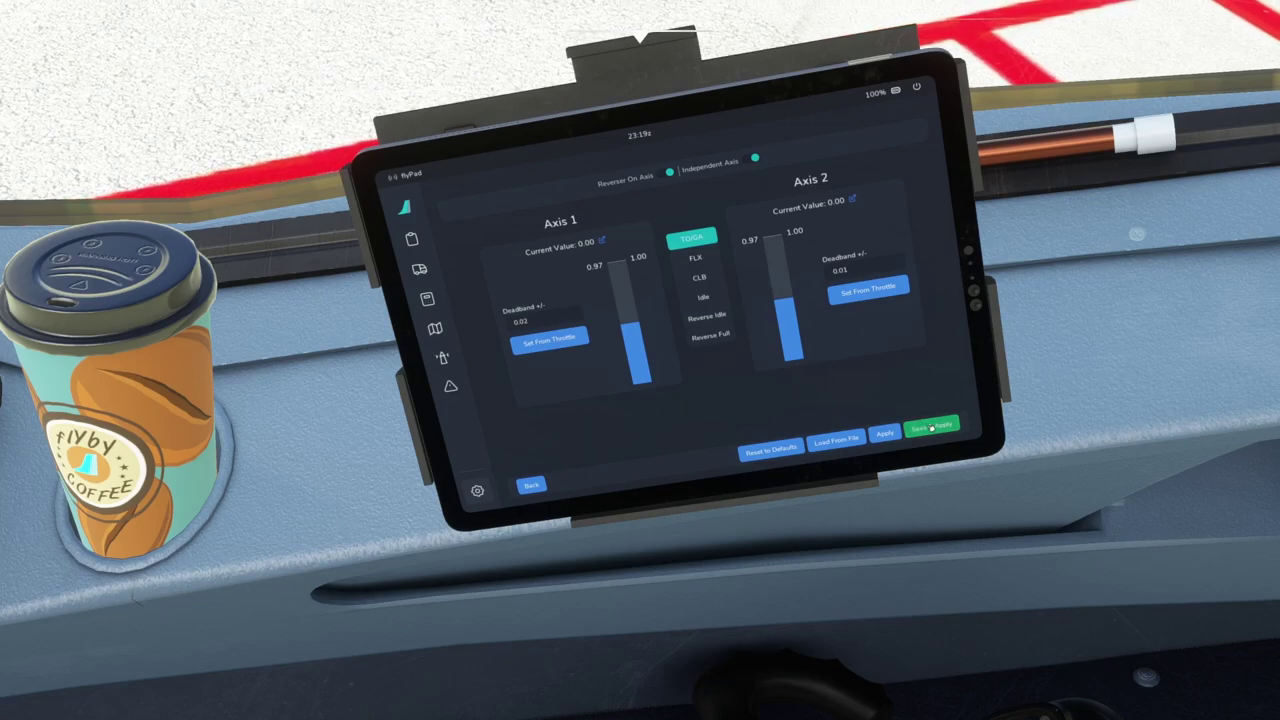
pyautogui.hotkey('ctrl', 'space')
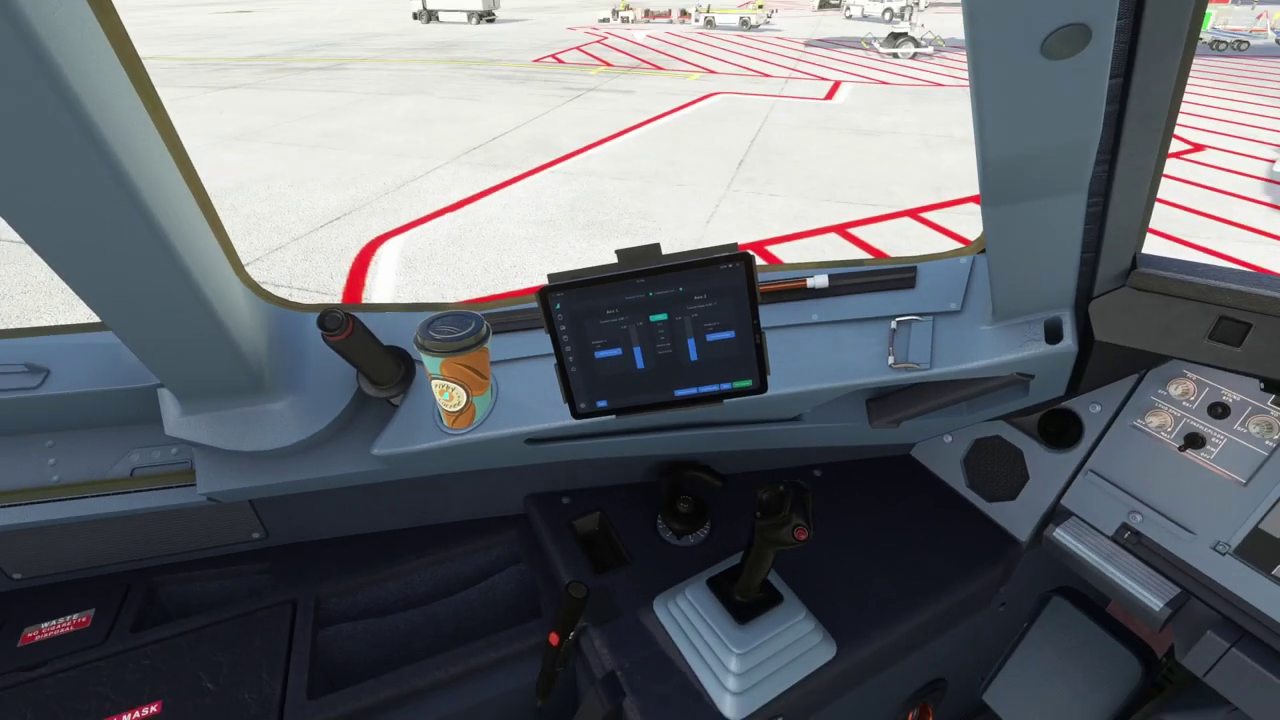